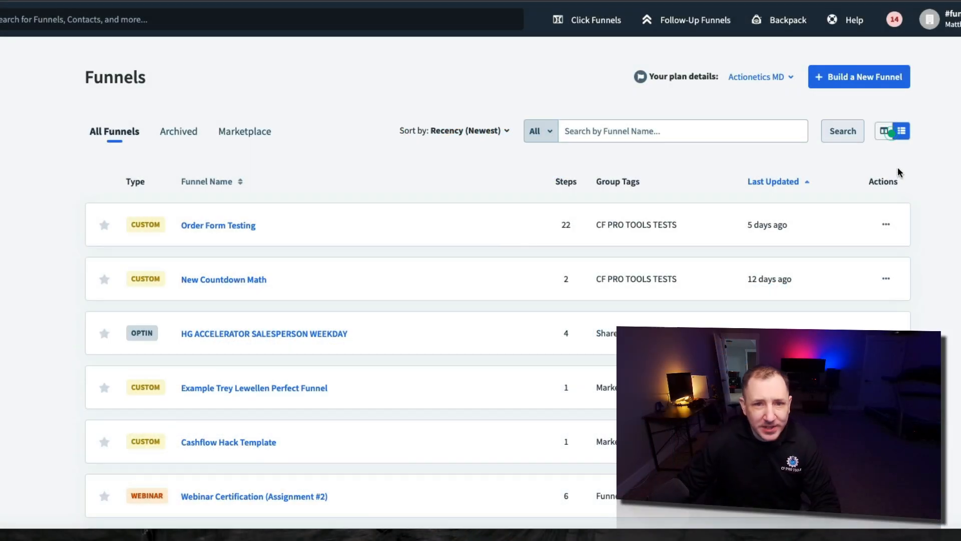
Look over the main ClickFunnels app sections
click(725, 76)
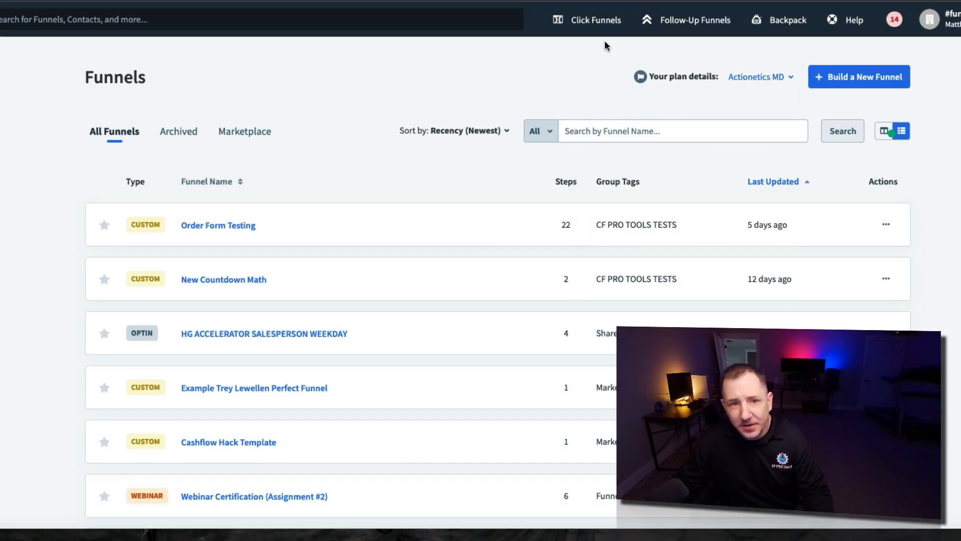
click(603, 23)
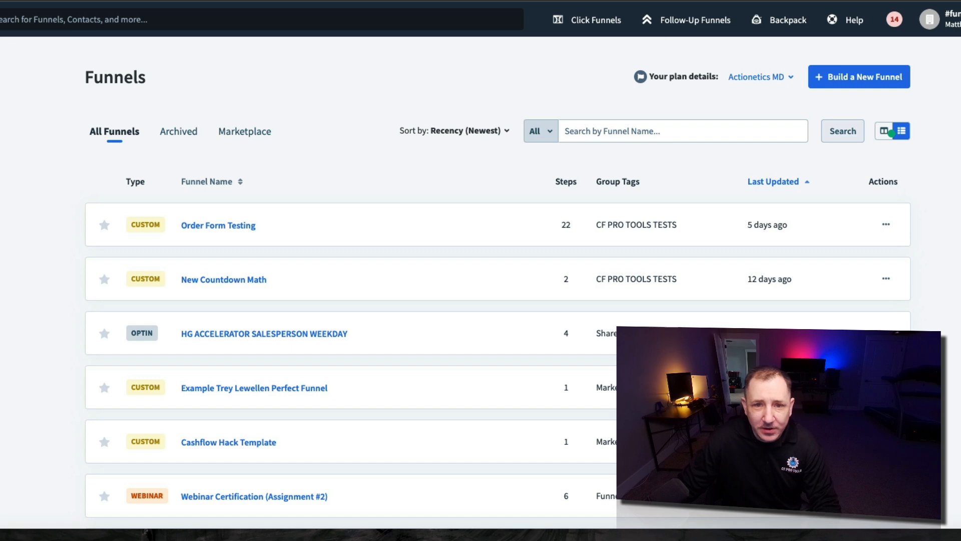
mouse_move(589, 36)
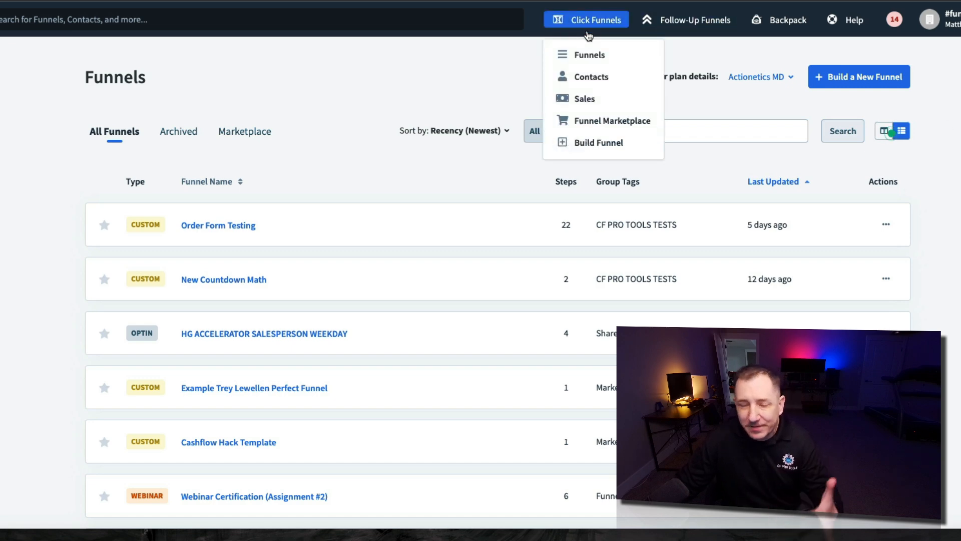
mouse_move(930, 20)
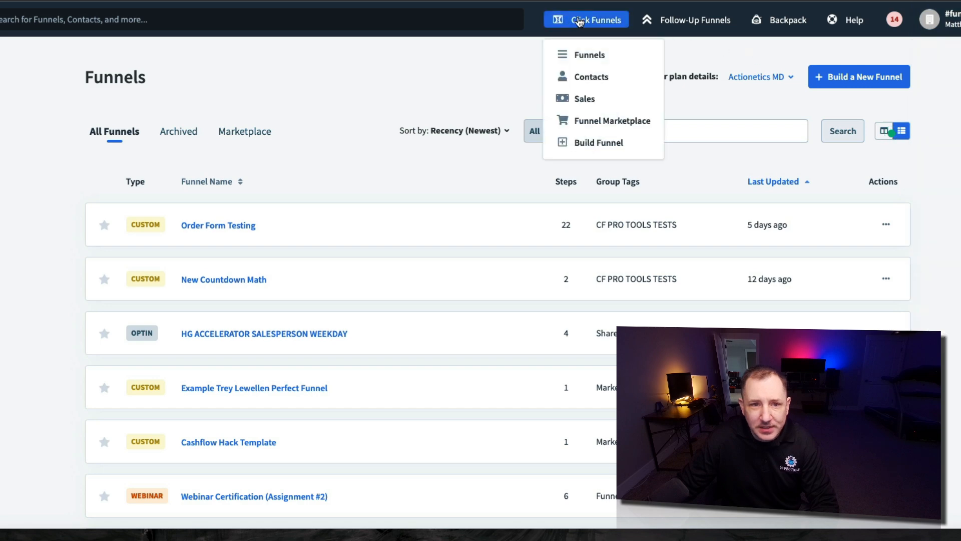
Build a Host Webinar > Webinar Replay funnel named Test CF Pro Tools Evergreen Webinar Funnel, tagged CF PRO TOOLS TESTS
click(876, 80)
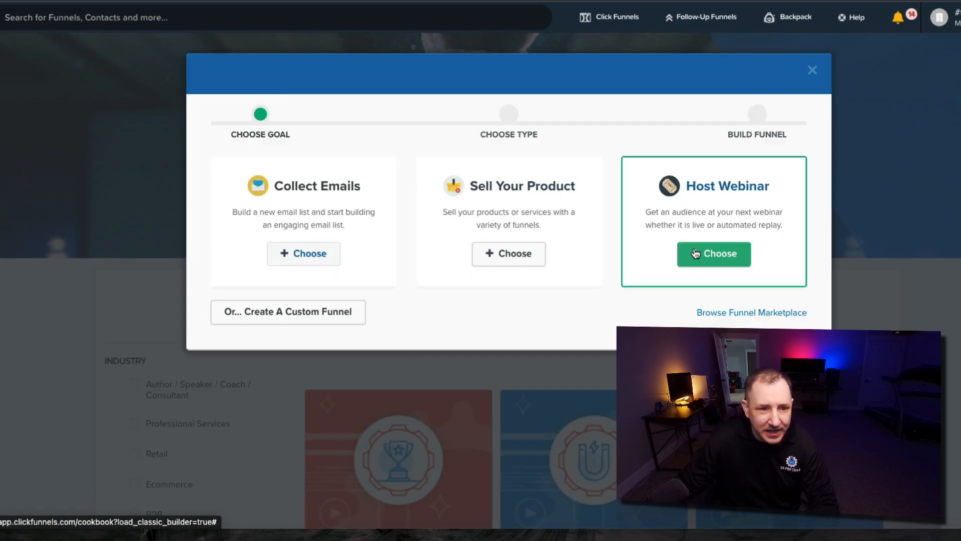
click(721, 254)
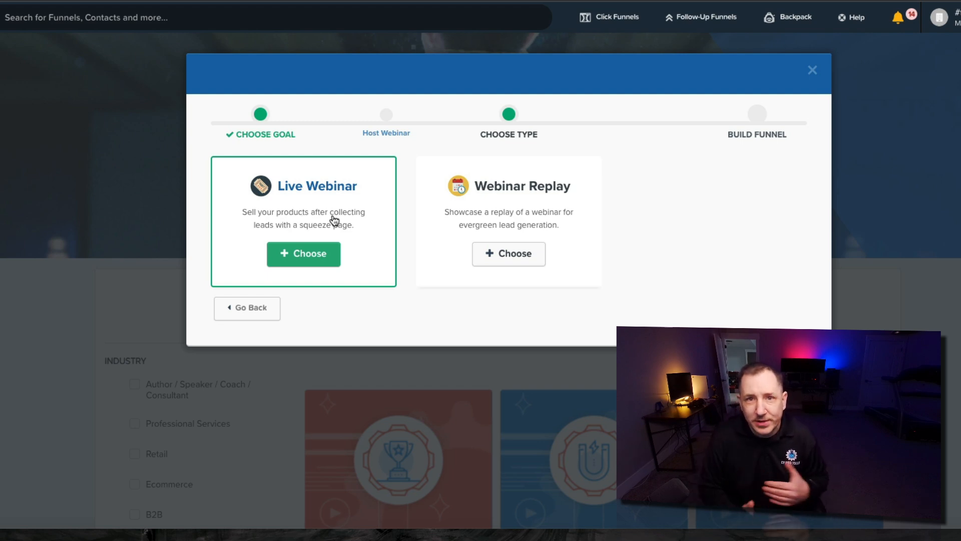
click(509, 264)
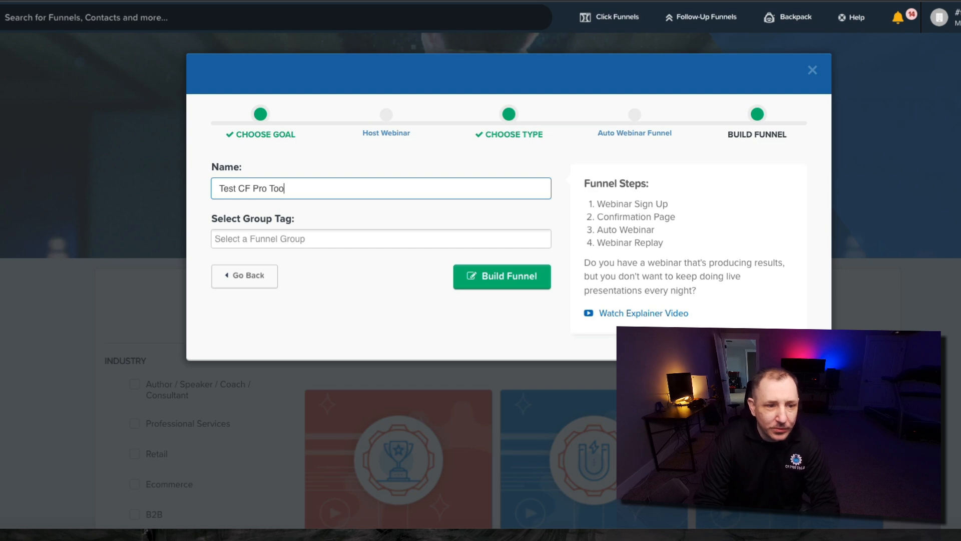
text(green W)
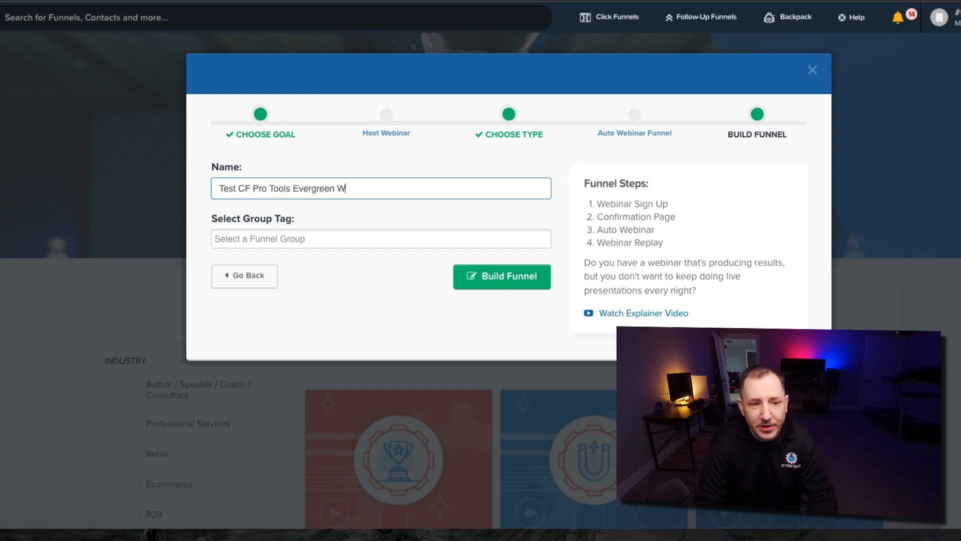
key(Tab)
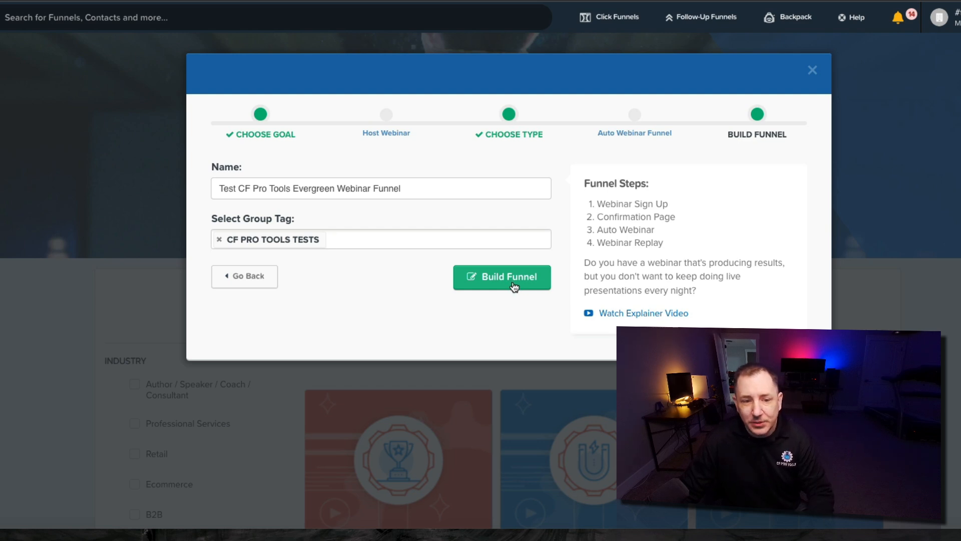
click(513, 283)
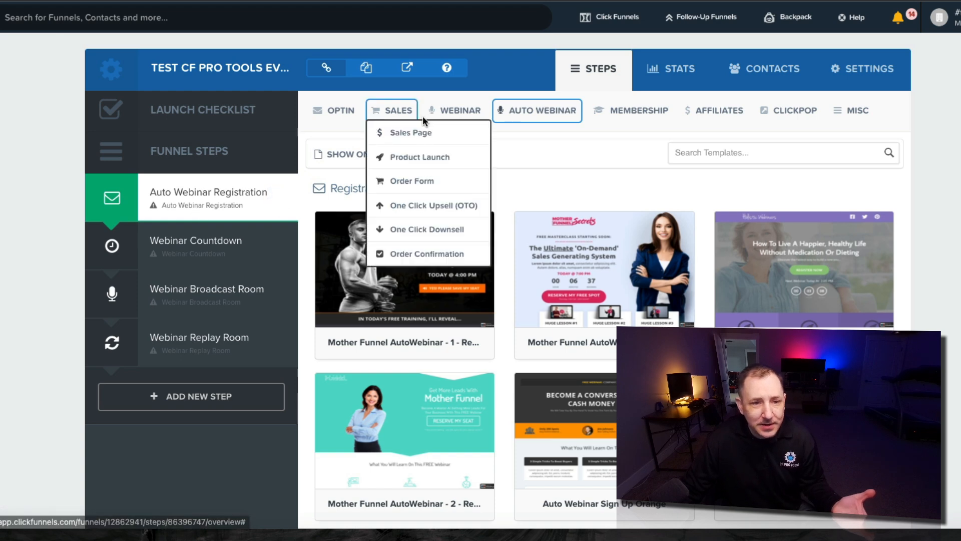
Apply the Cash Money Machine template from the Auto Webinar Registration templates
click(547, 107)
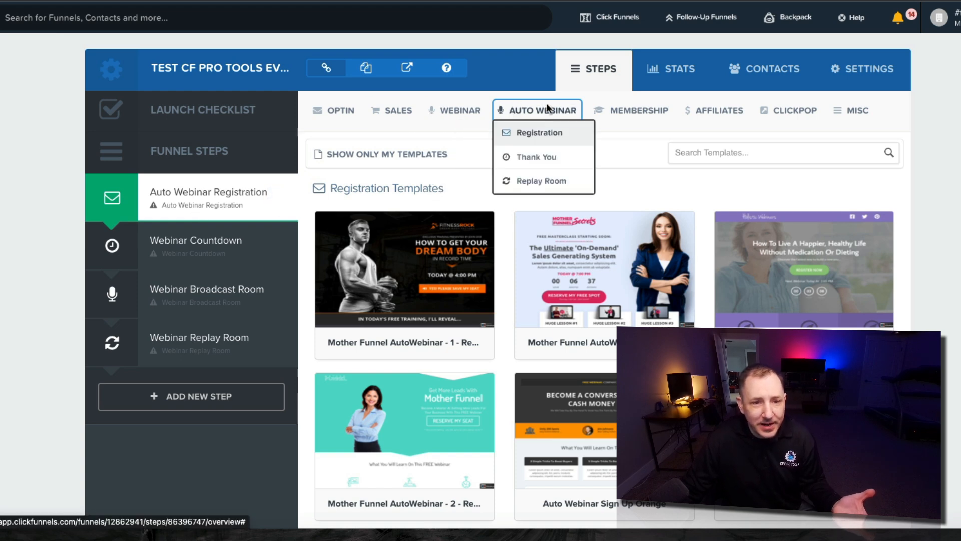
click(541, 134)
scroll(810, 283, down, 3)
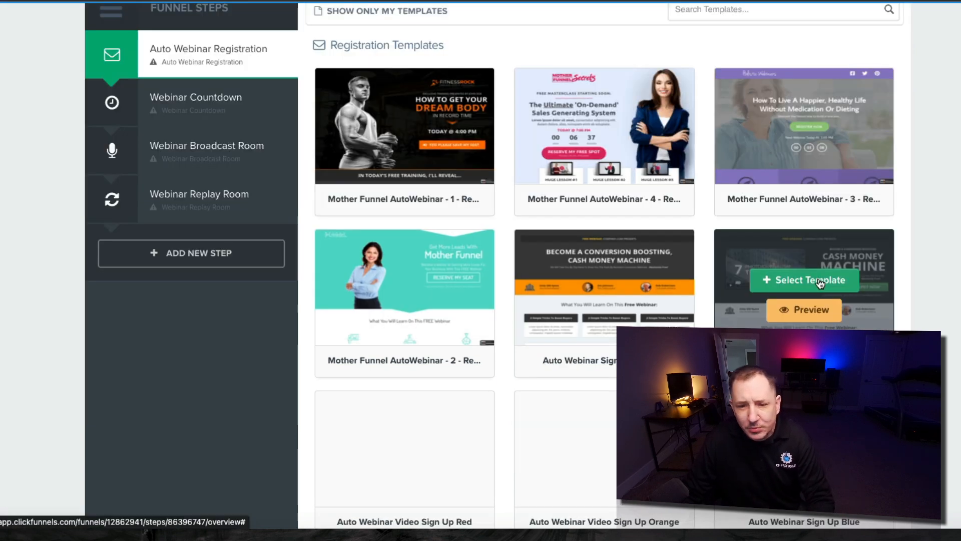
click(816, 283)
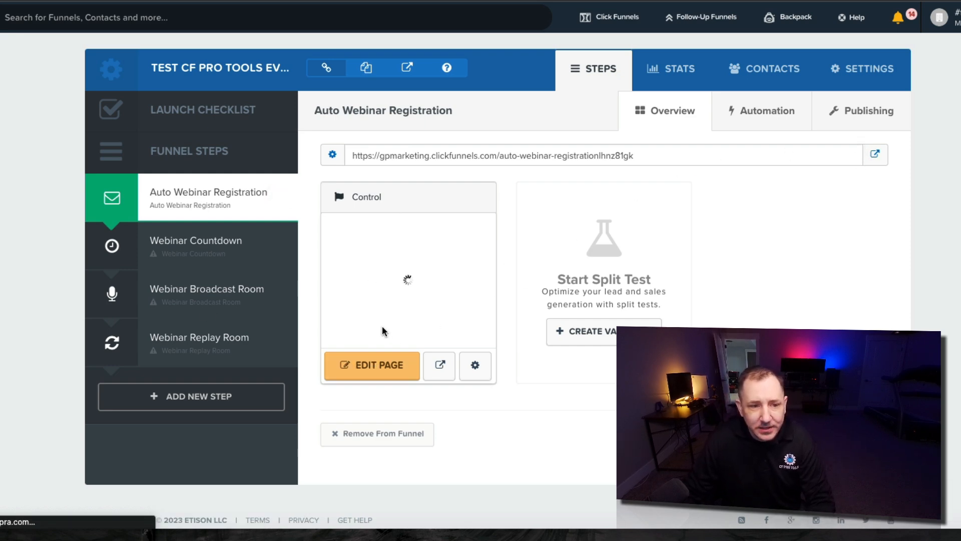
Go to the API integrations list in Account Settings
click(939, 17)
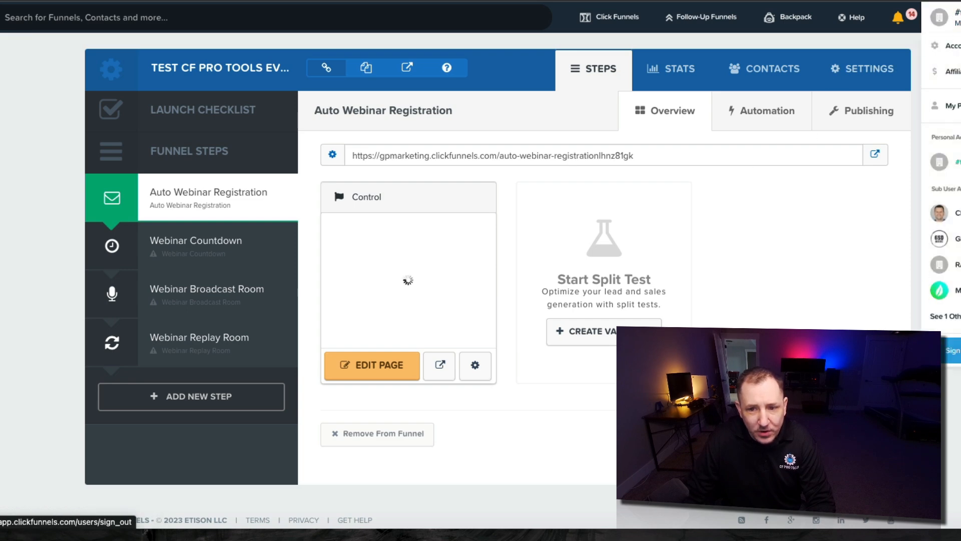
click(946, 46)
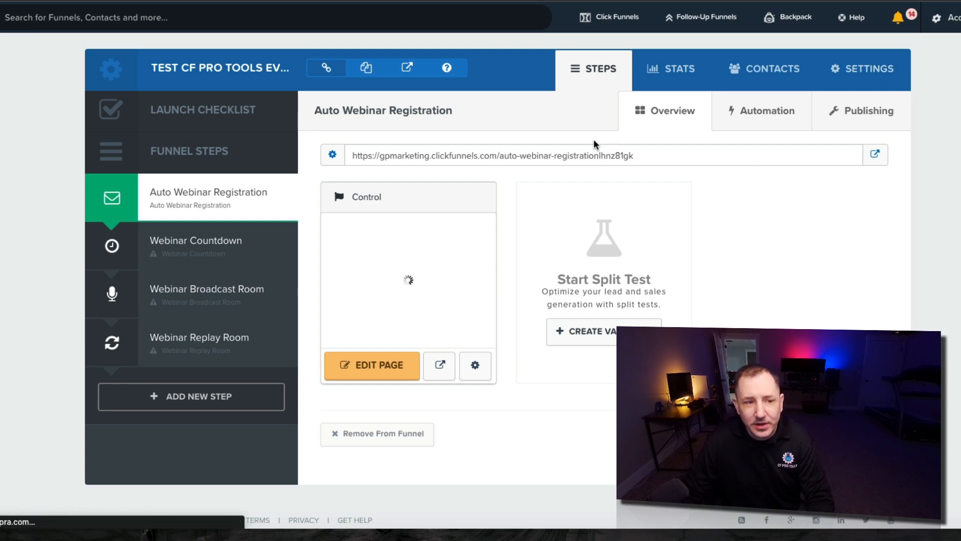
scroll(142, 338, down, 3)
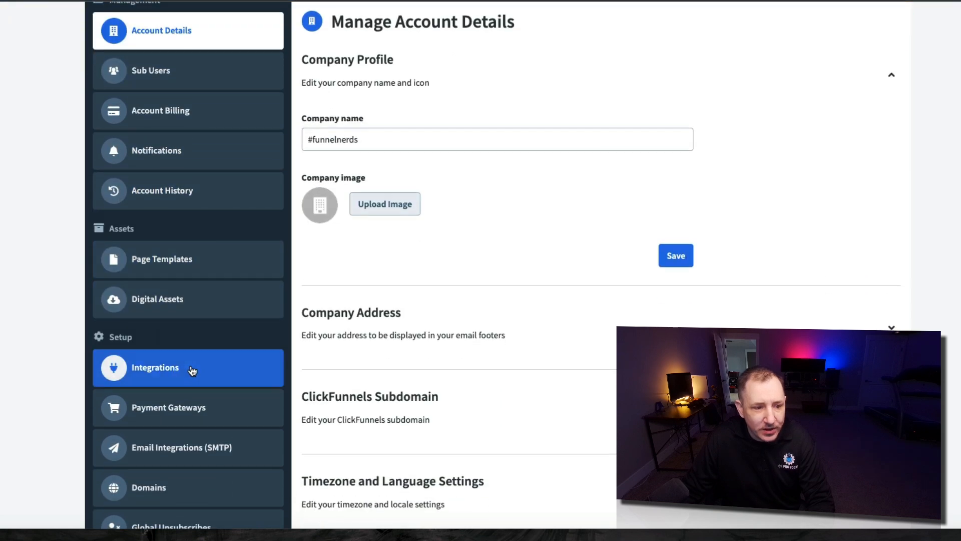
click(189, 370)
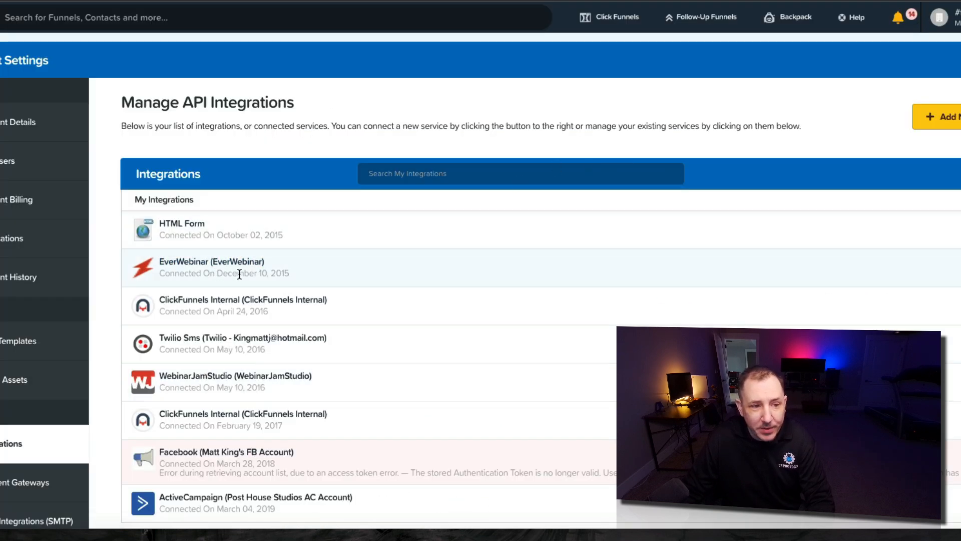
Search 'ever' among new integrations and start the EverWebinar integration form
click(937, 117)
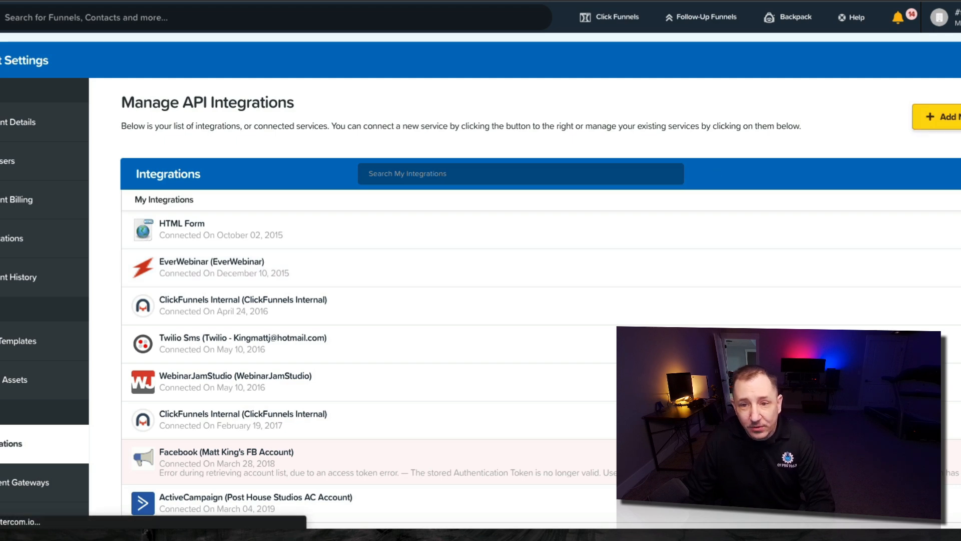
click(443, 160)
text(everg)
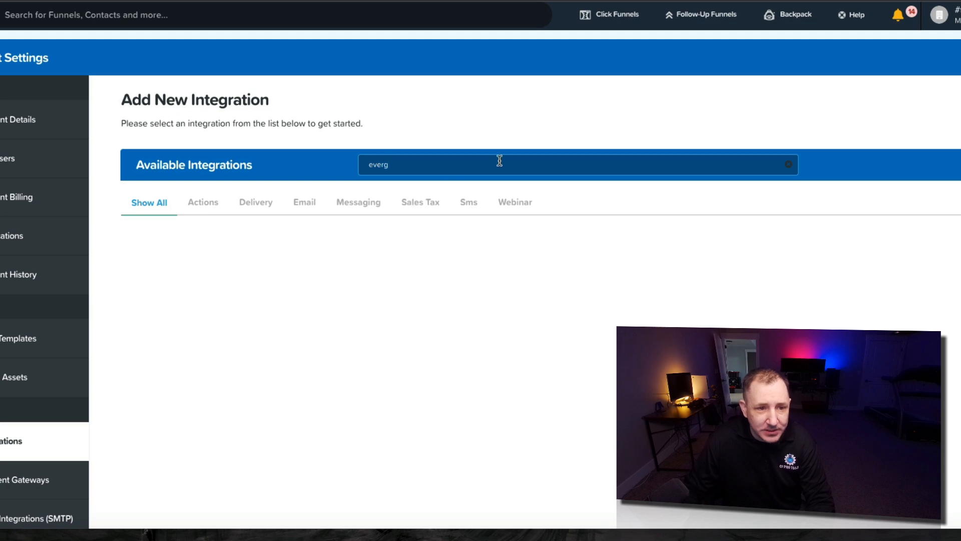
key(BackSpace)
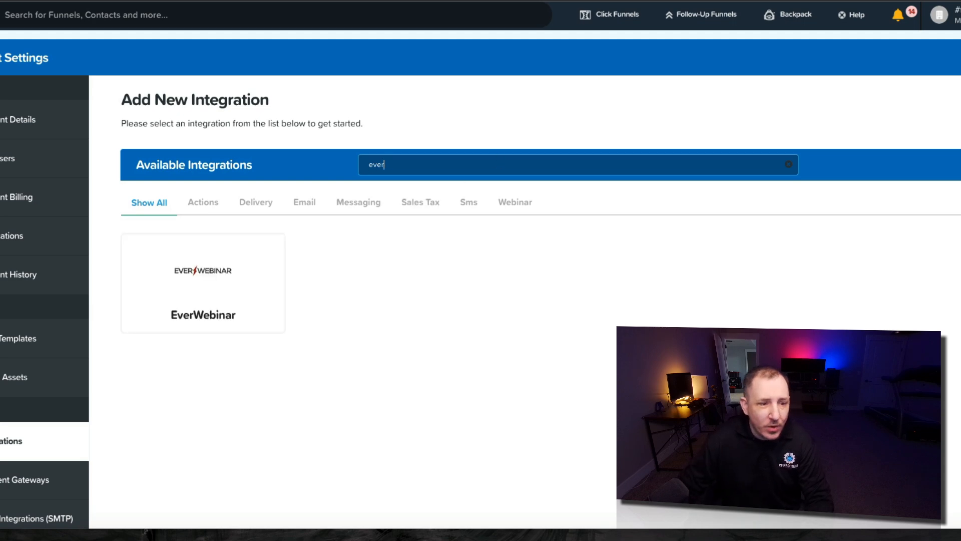
click(216, 311)
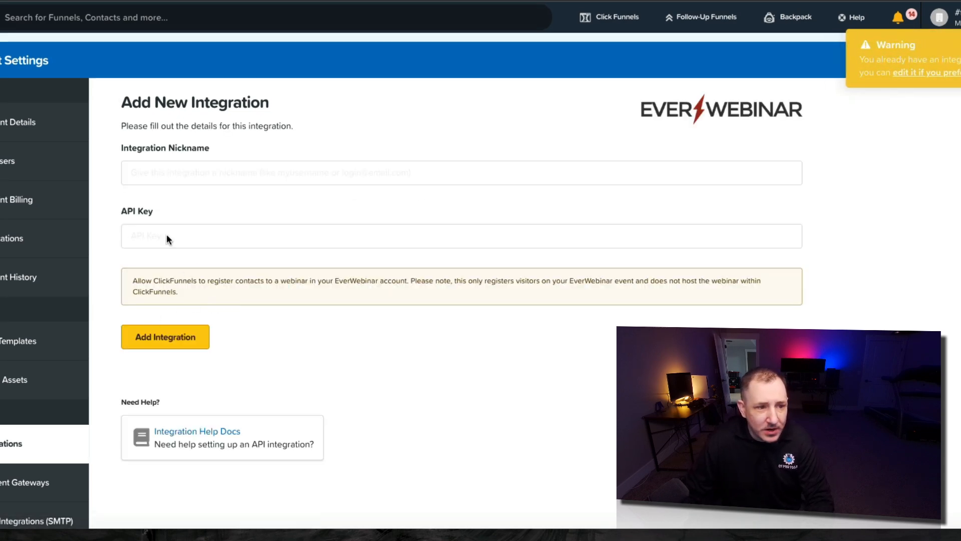
click(253, 166)
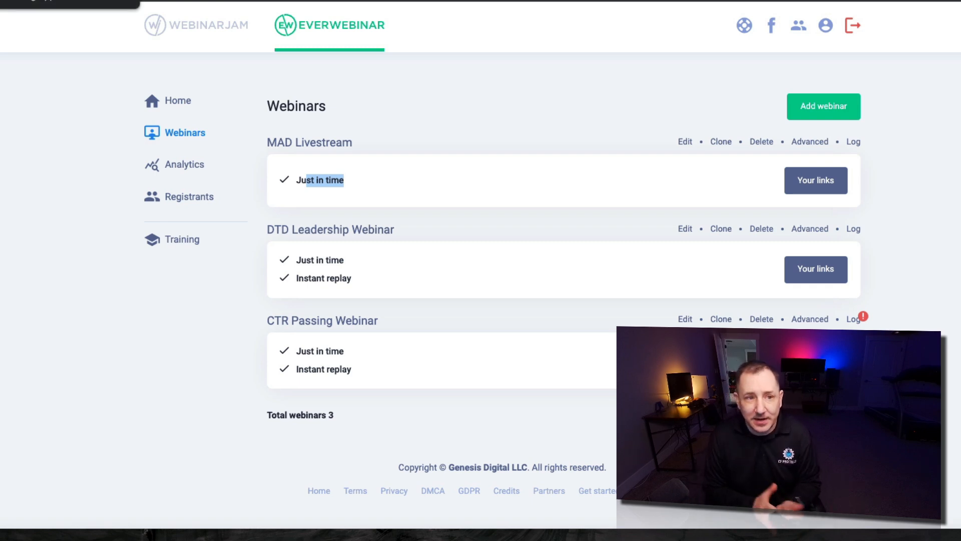
Clear the stray text selection on the registration page
click(79, 77)
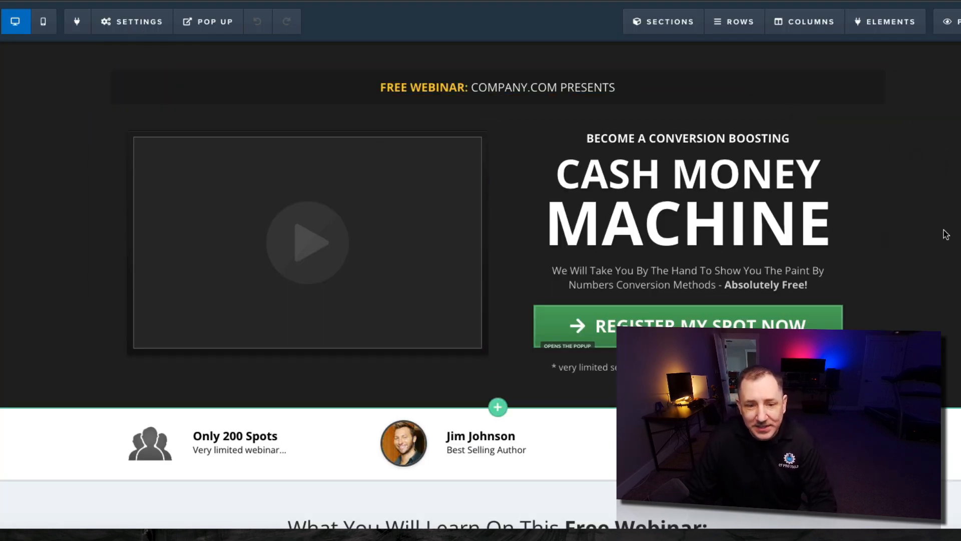
Set Autowebinar Type to Every X Mins with How Often at Every 15 Mins
click(163, 25)
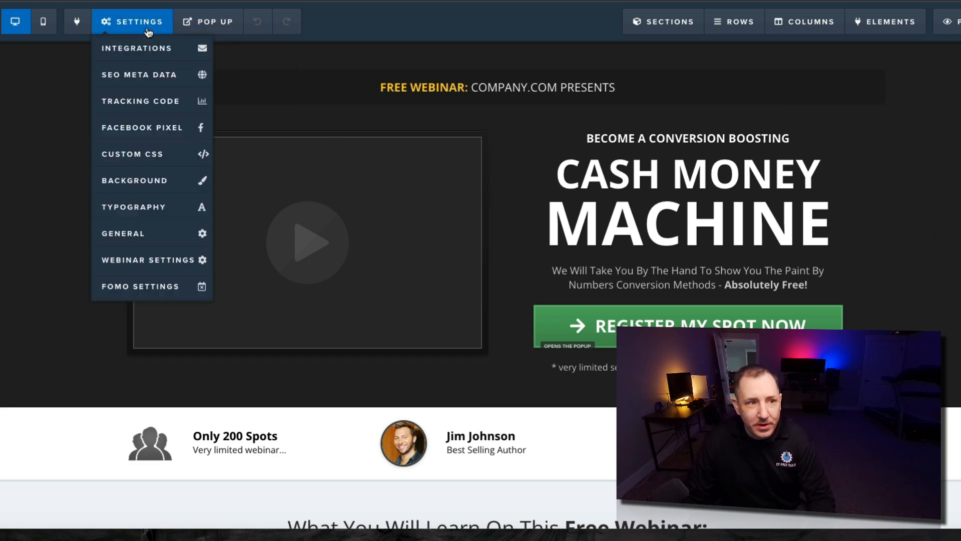
click(158, 265)
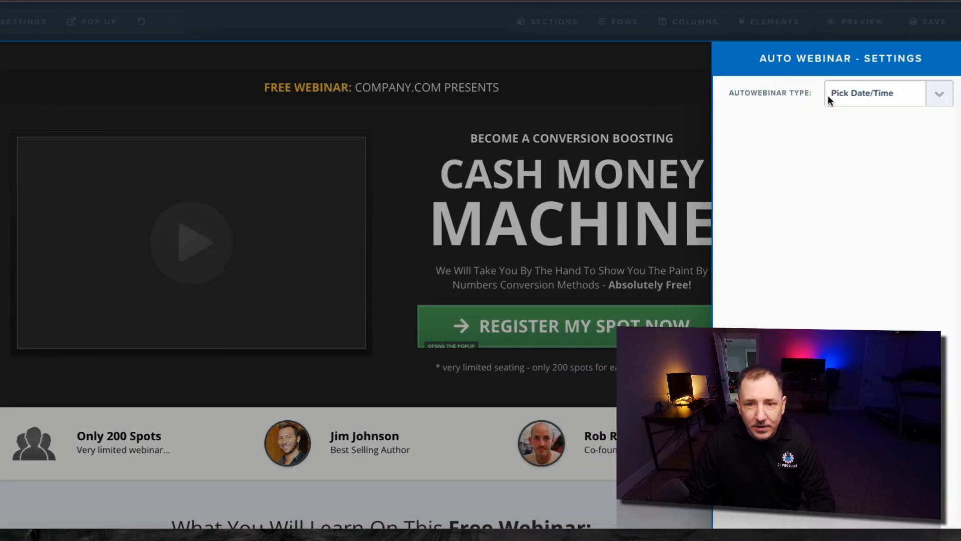
click(871, 98)
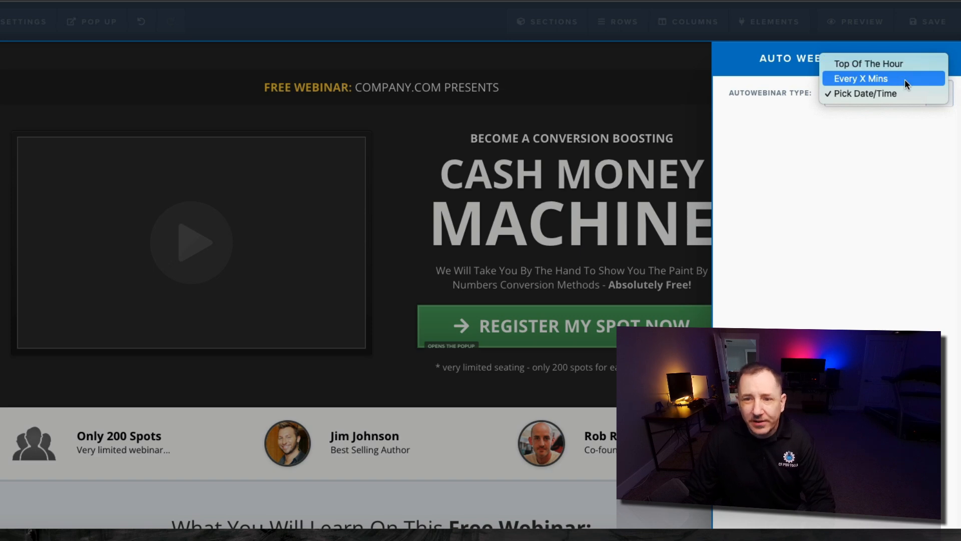
click(881, 64)
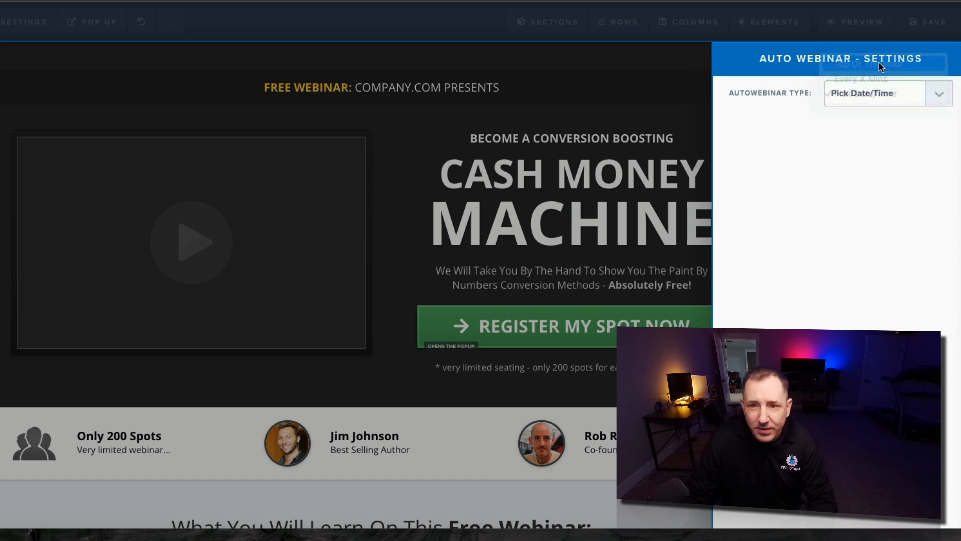
click(883, 94)
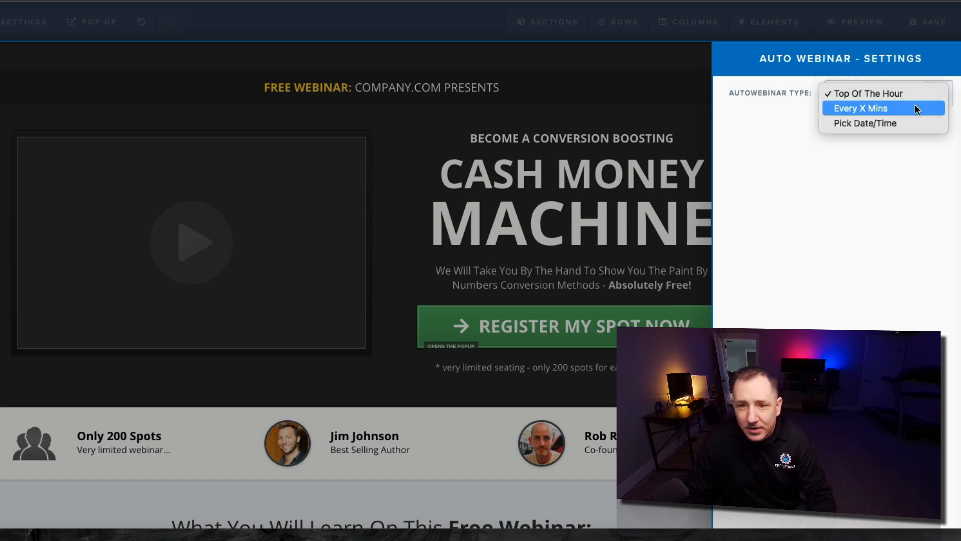
click(898, 109)
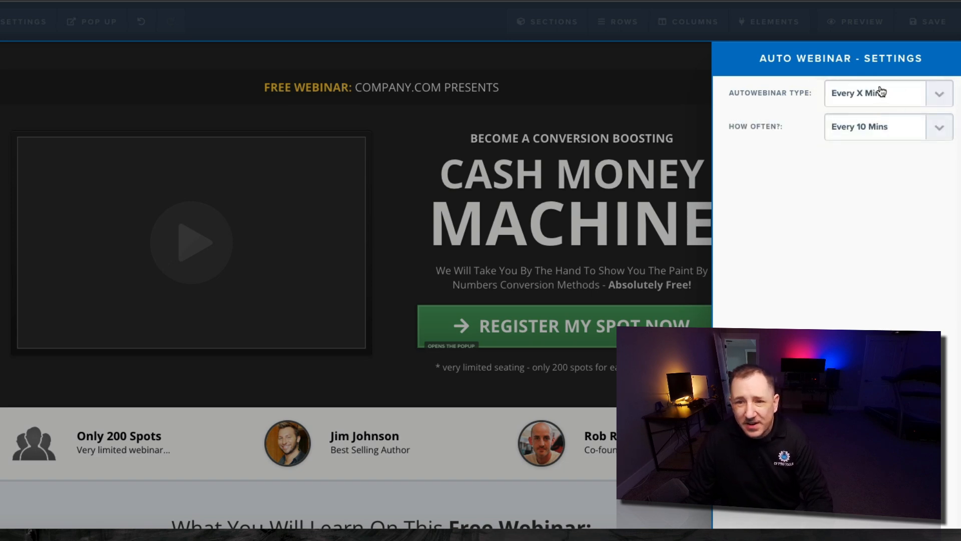
click(890, 134)
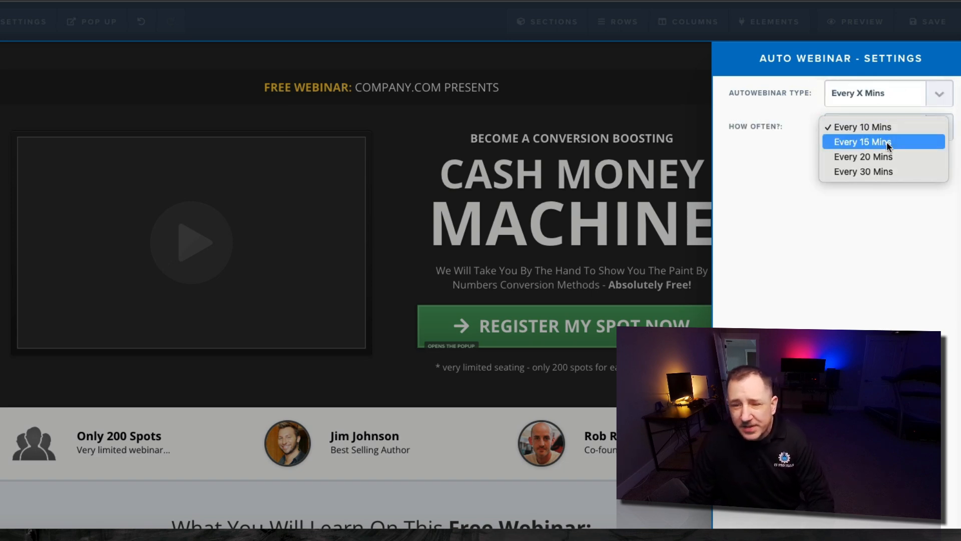
click(888, 142)
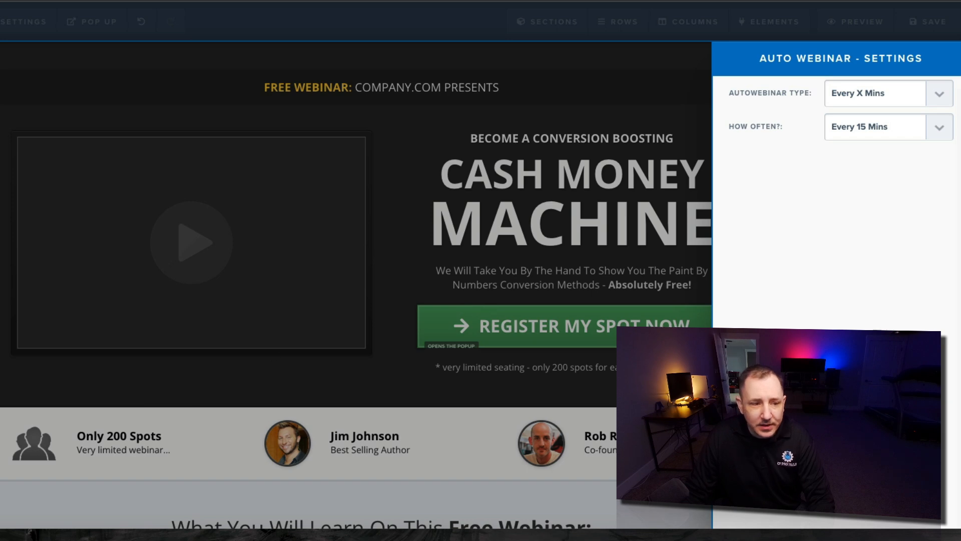
click(58, 339)
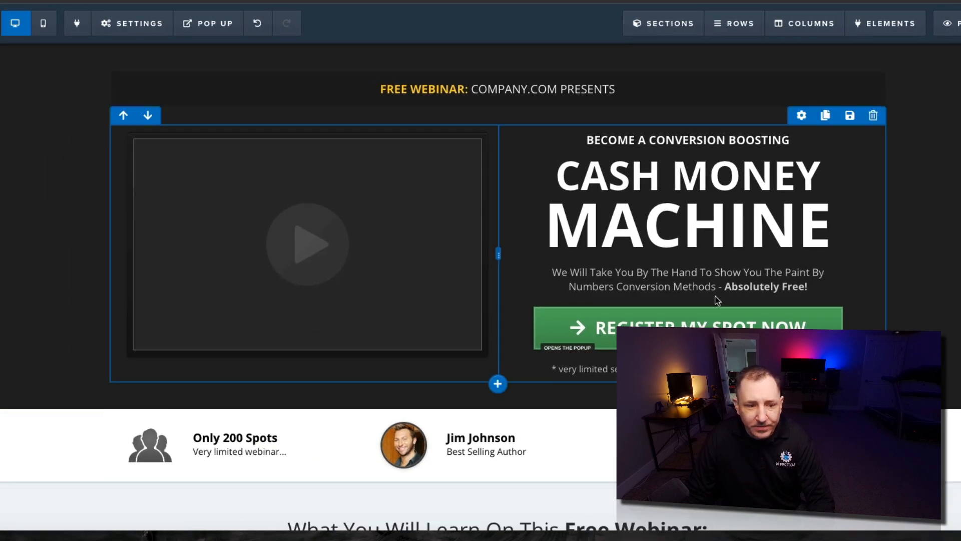
Insert an Autowebinar At element below the Register My Spot Now button
scroll(699, 302, down, 7)
scroll(699, 302, up, 7)
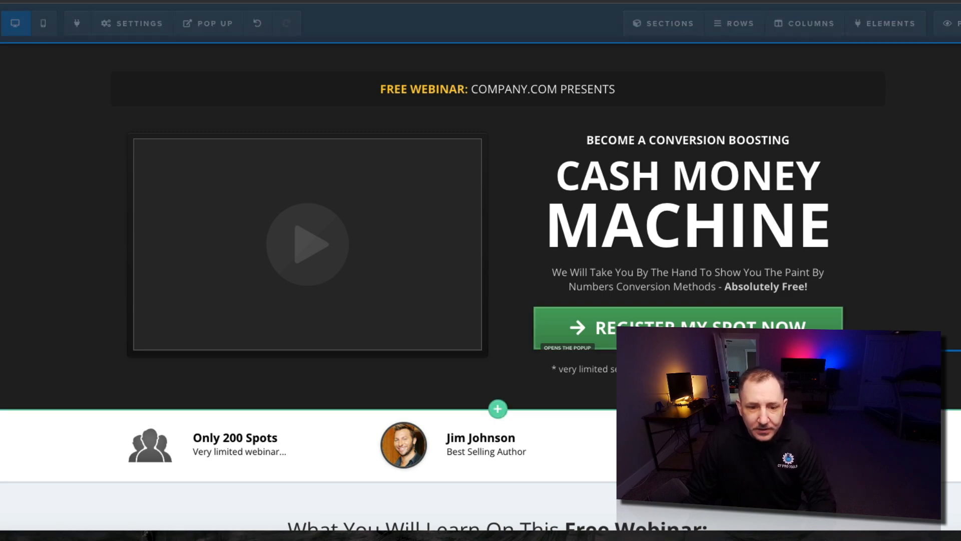
click(886, 24)
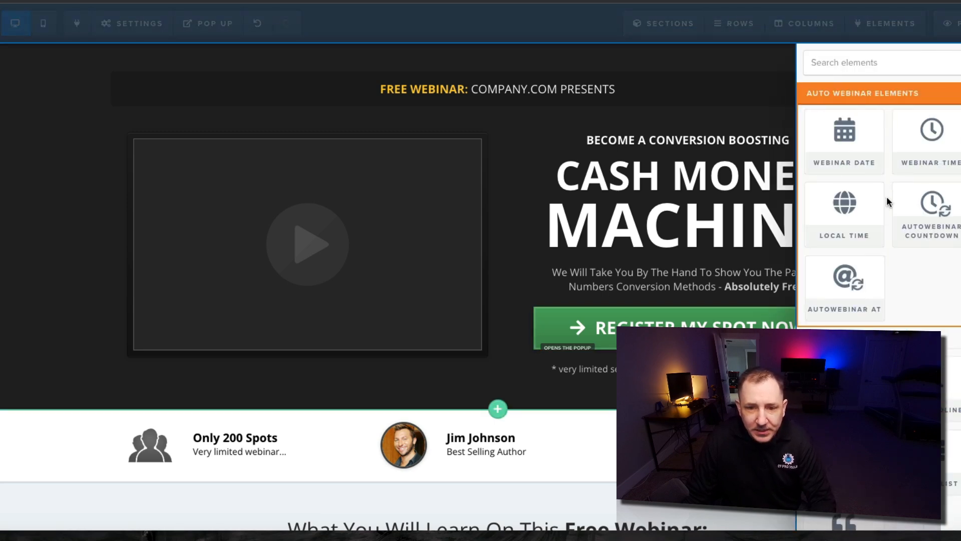
click(855, 281)
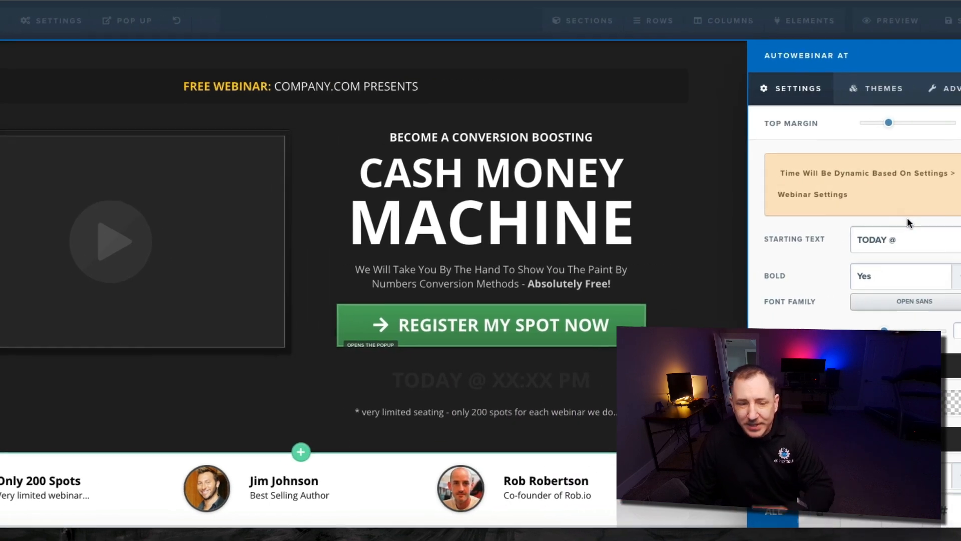
scroll(870, 316, down, 2)
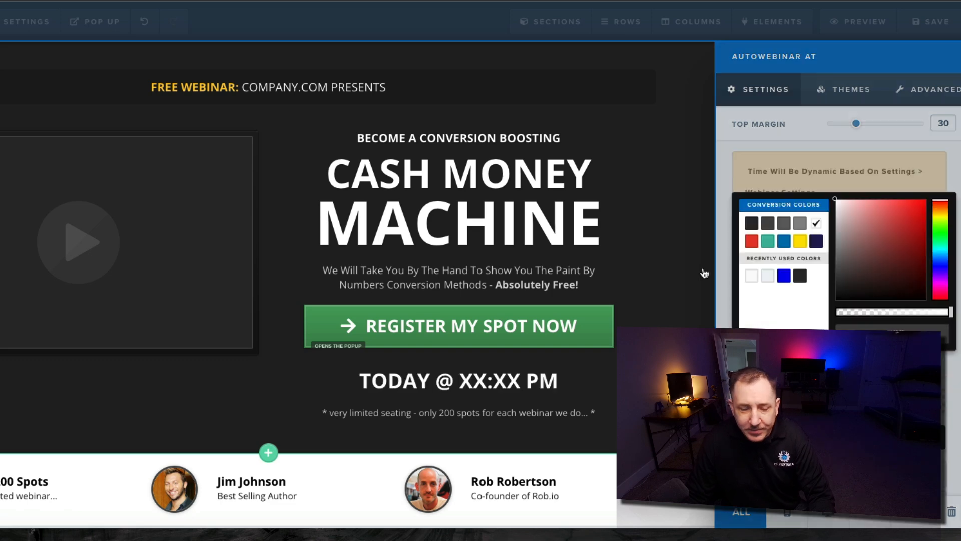
Make the TODAY @ XX:XX PM webinar time text white
click(702, 272)
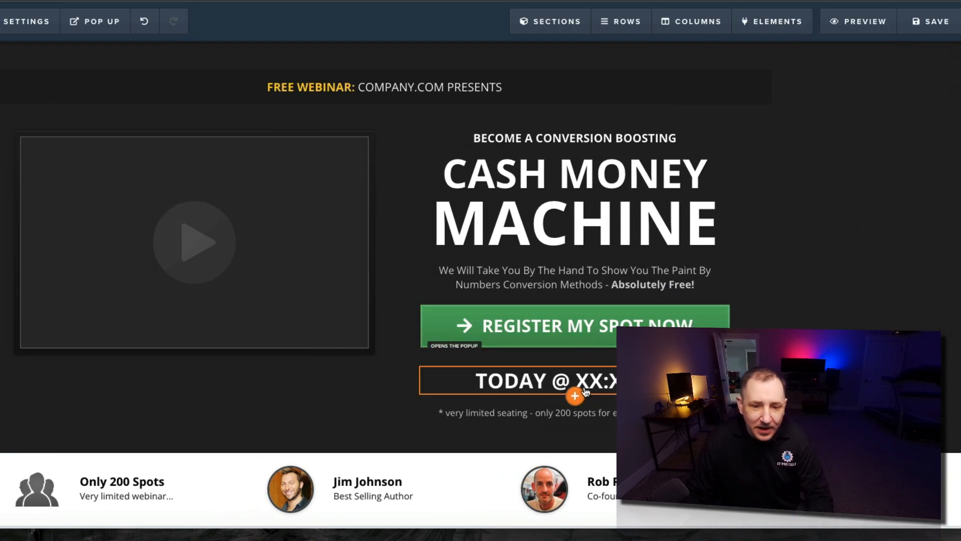
click(266, 310)
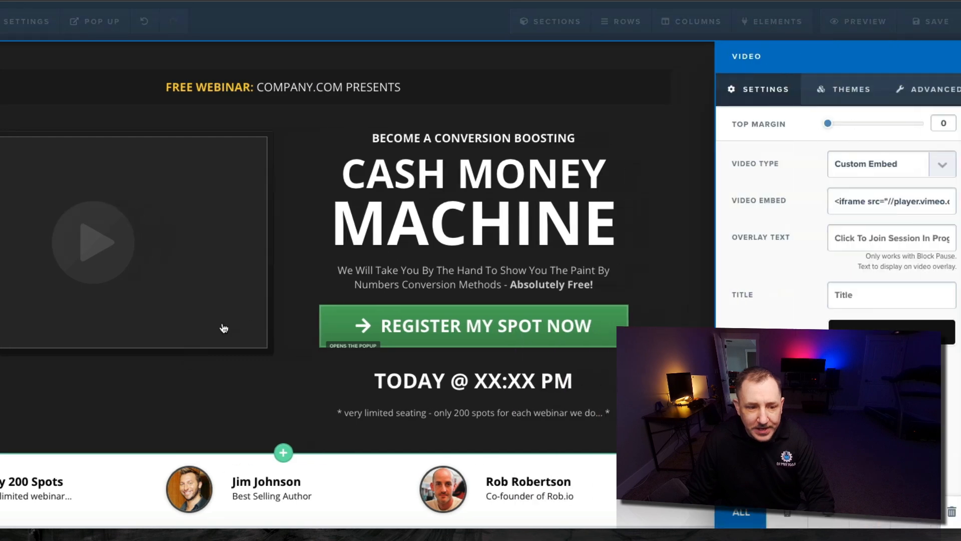
click(201, 318)
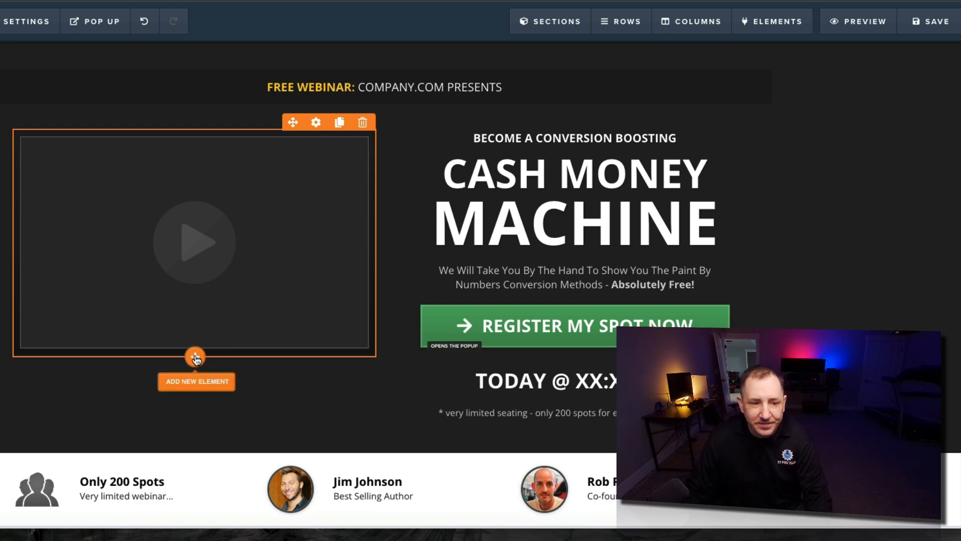
Add an Autowebinar Countdown below the video using the orange circle theme
click(195, 356)
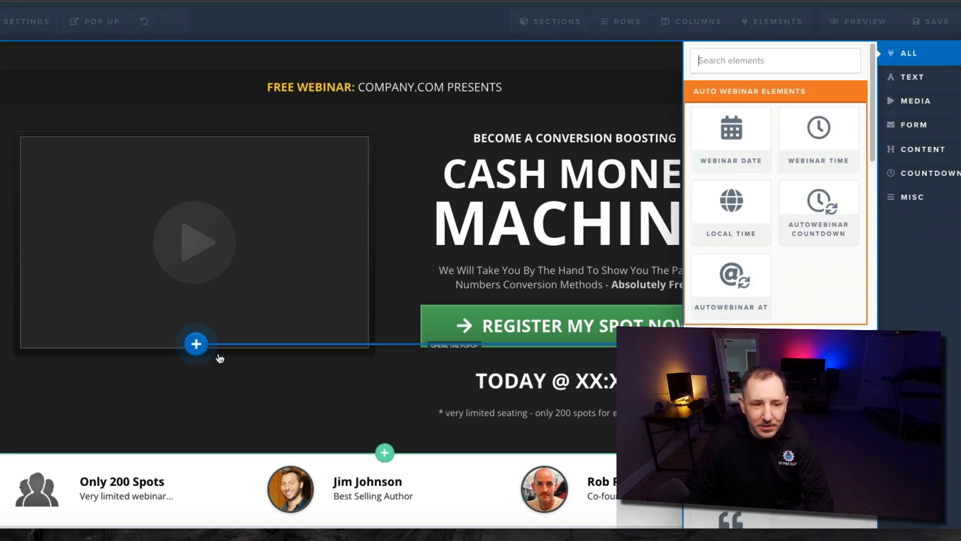
click(816, 202)
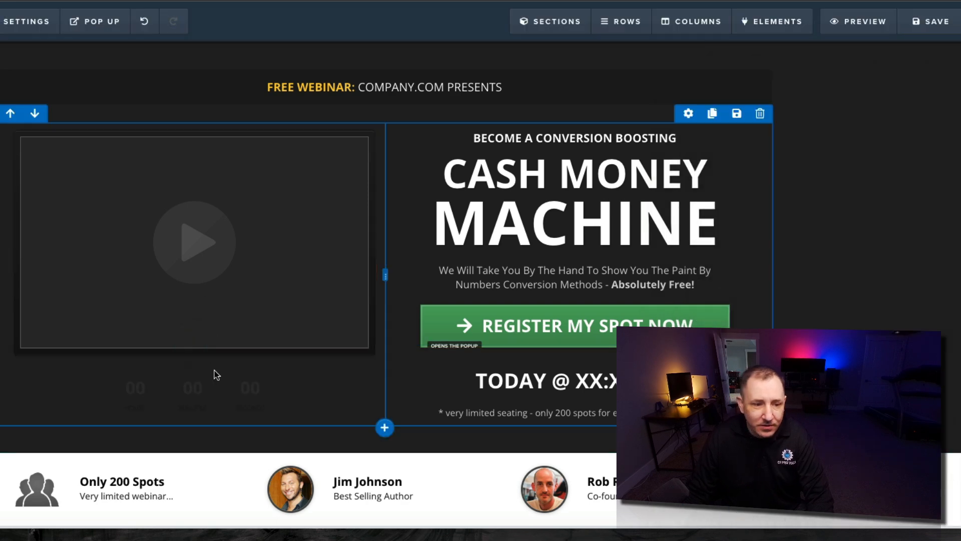
click(242, 389)
click(855, 100)
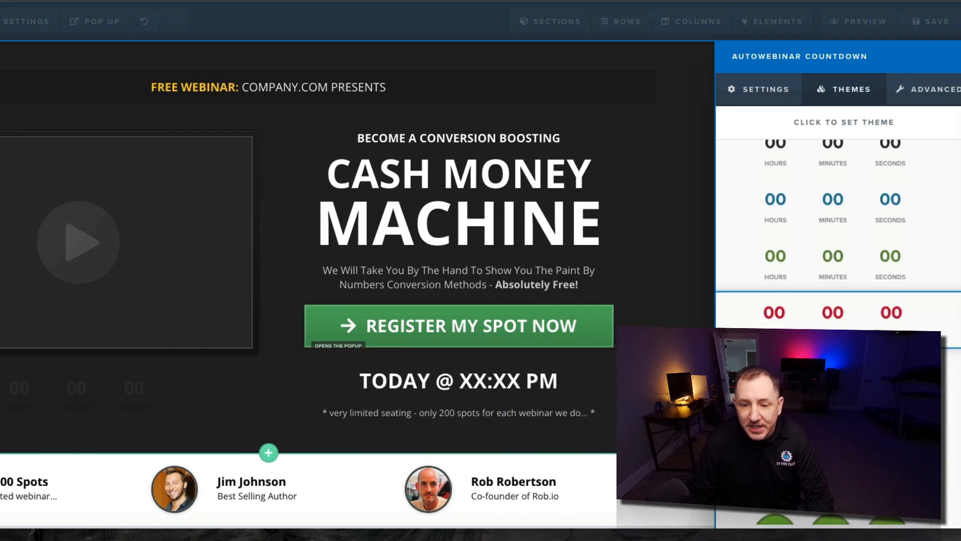
click(839, 406)
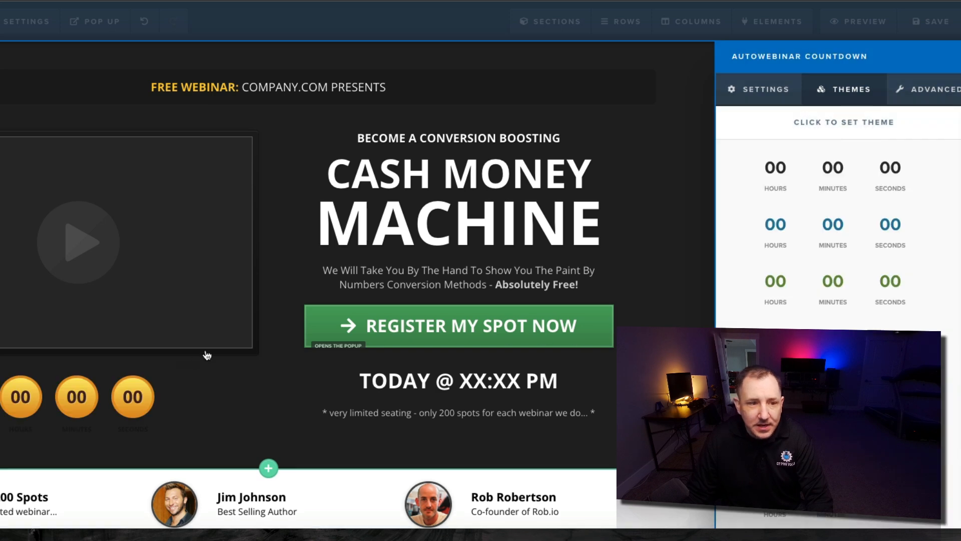
click(223, 382)
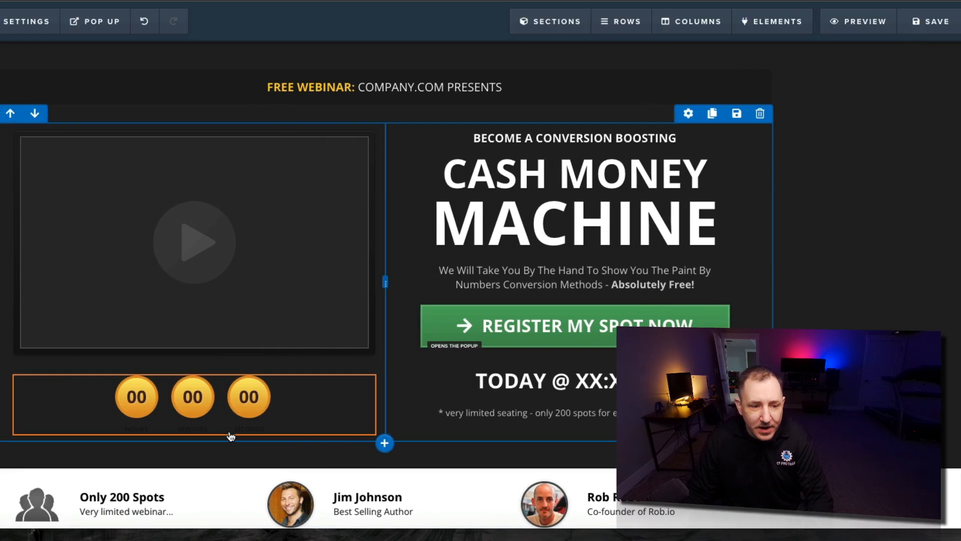
Set the countdown's Label Color to White - subtle
click(287, 408)
click(926, 89)
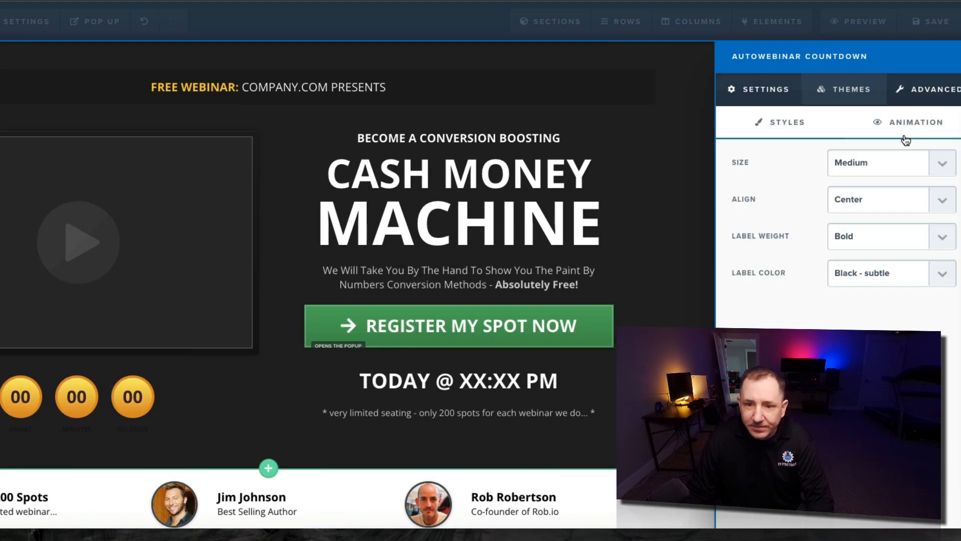
click(875, 284)
click(869, 289)
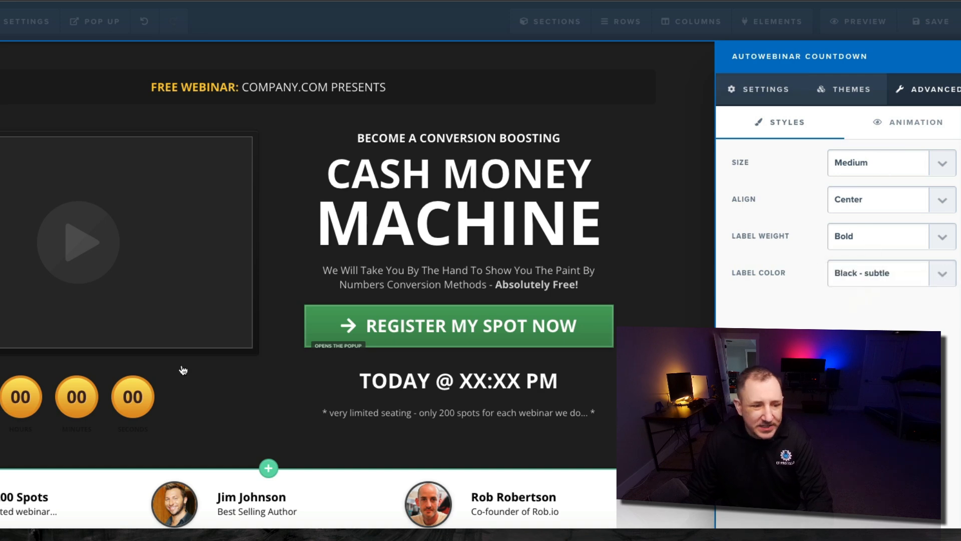
click(232, 393)
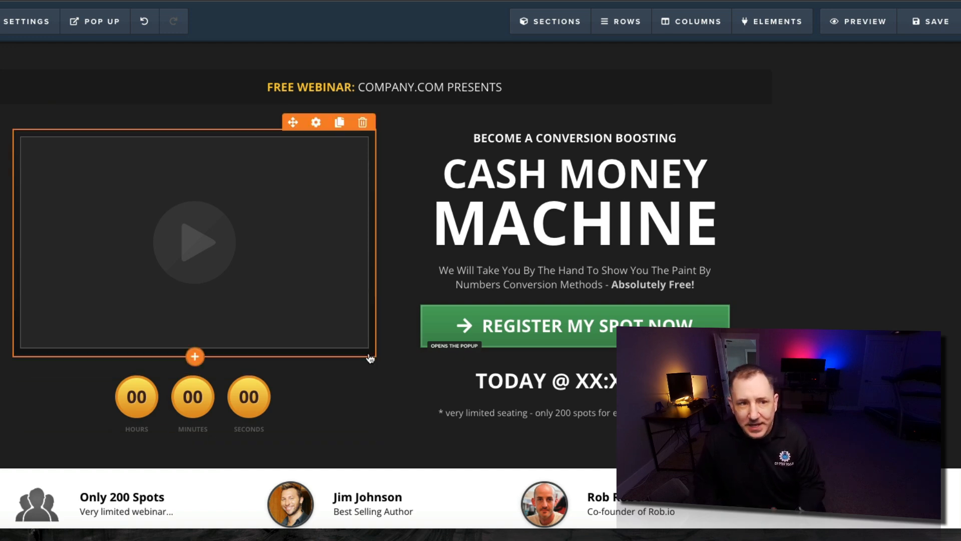
Review the Auto Webinar Settings schedule and look over the page
click(26, 21)
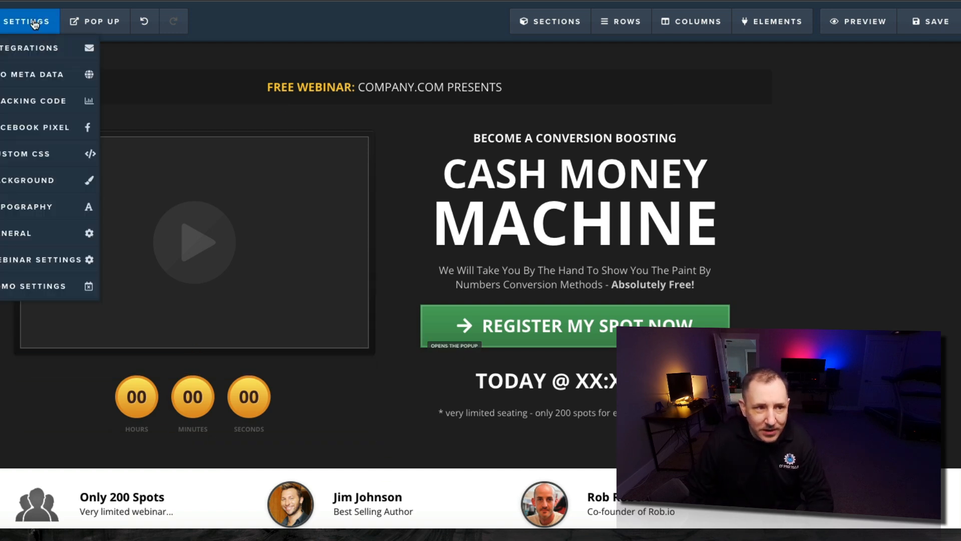
click(43, 261)
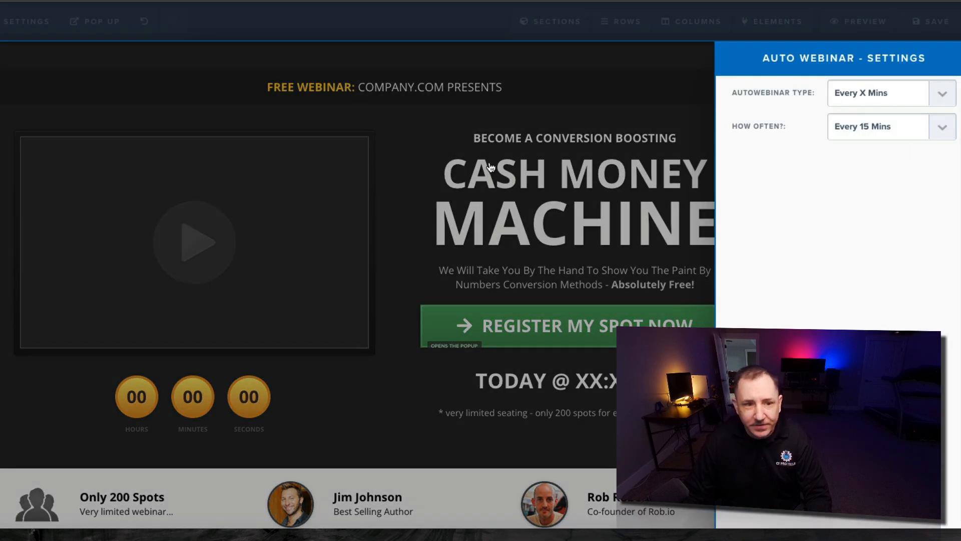
click(414, 144)
scroll(580, 182, down, 2)
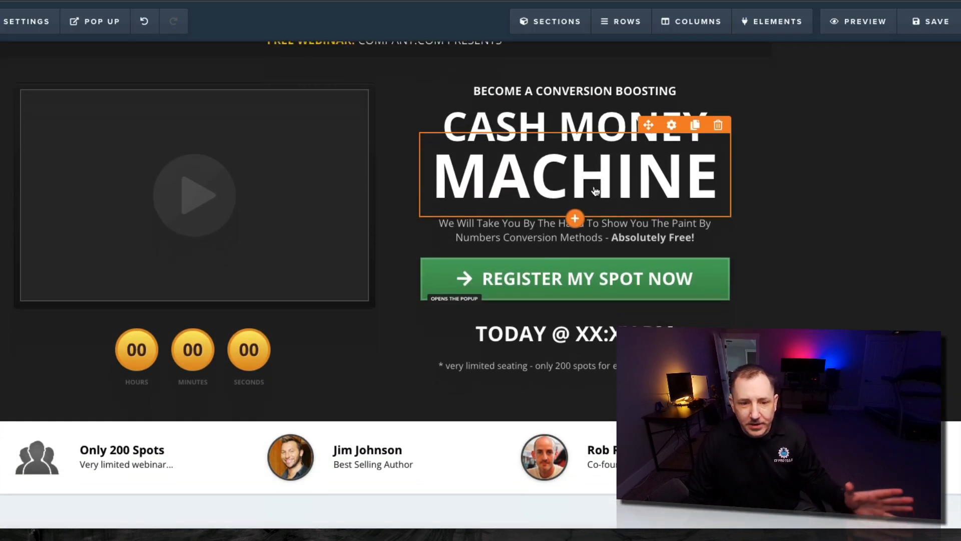
scroll(583, 230, down, 8)
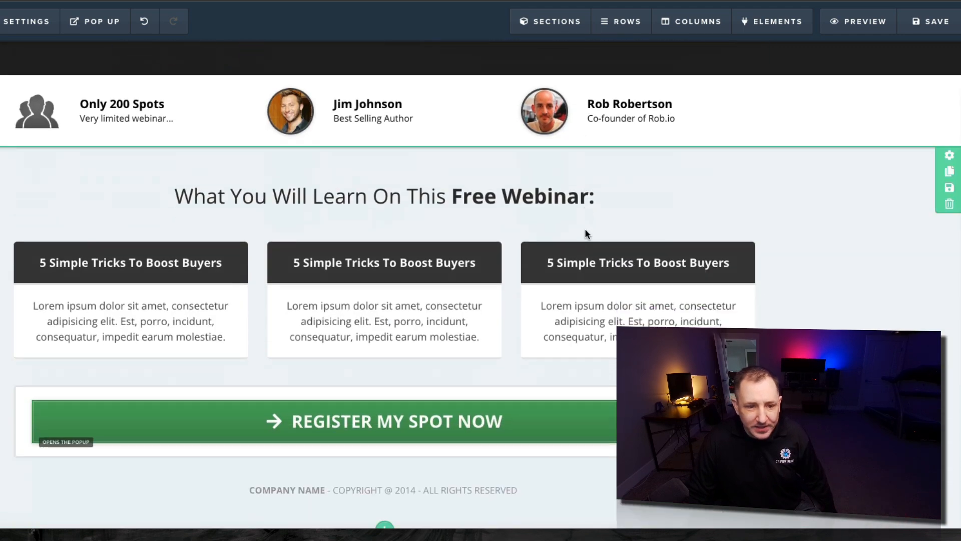
scroll(584, 228, up, 9)
Save the registration page, dismiss SEO Meta Data, and preview it
click(931, 21)
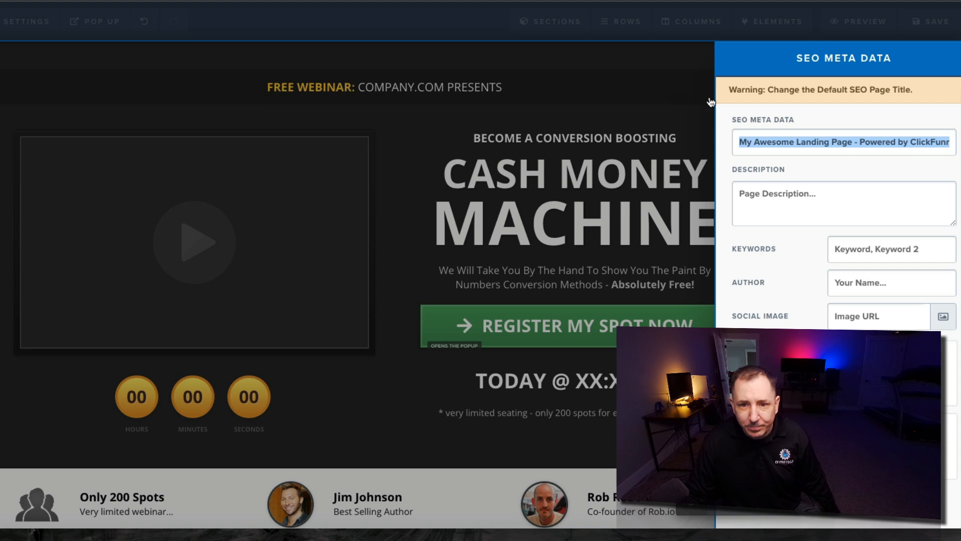
click(681, 93)
click(864, 22)
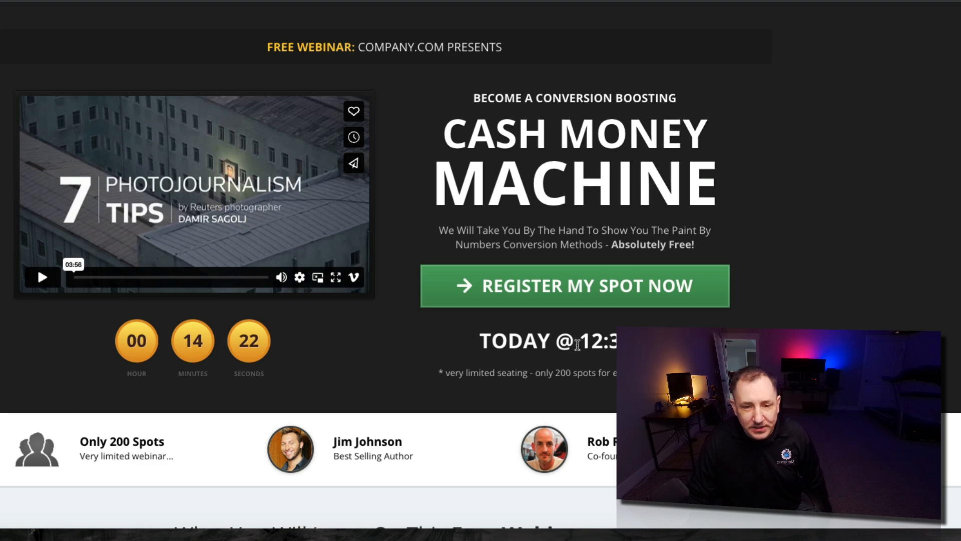
Check the preview's webinar start time, close the registration popup, and return to the editor
double_click(588, 341)
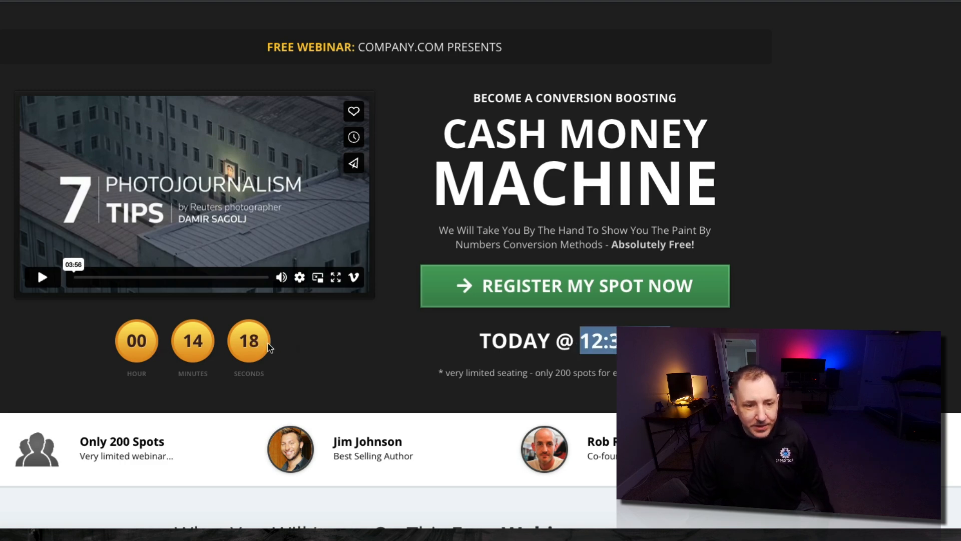
mouse_move(256, 4)
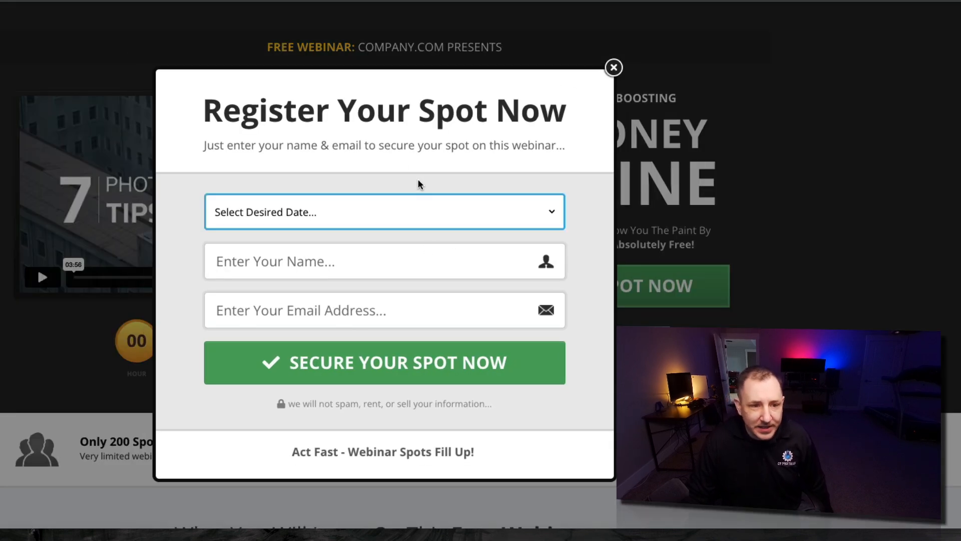
click(615, 74)
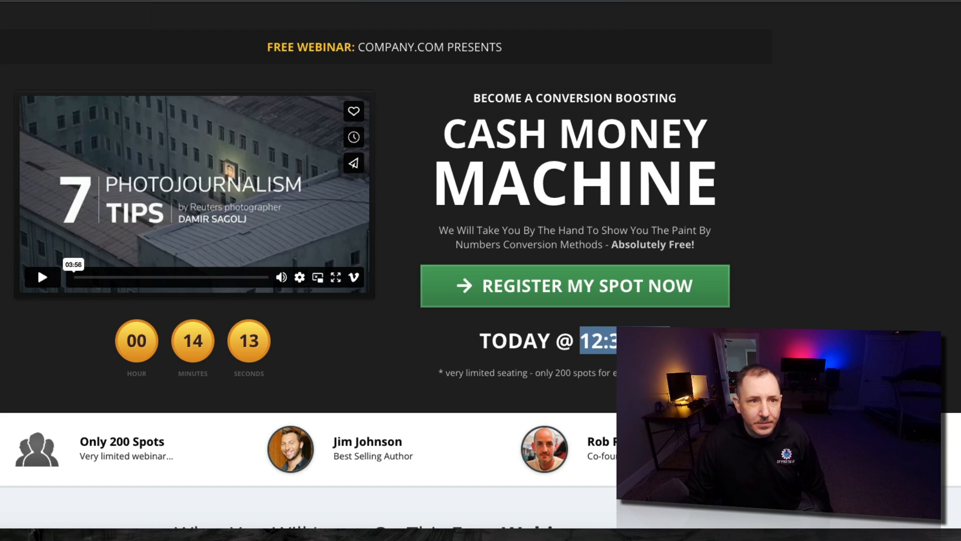
click(174, 1)
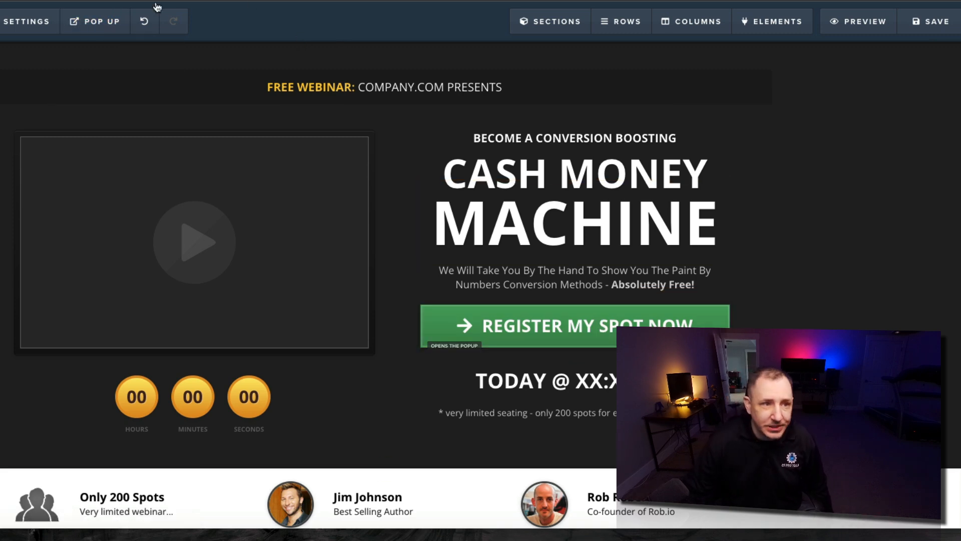
Choose EverWebinar as the page's email integration and bring up the Action choices
click(17, 20)
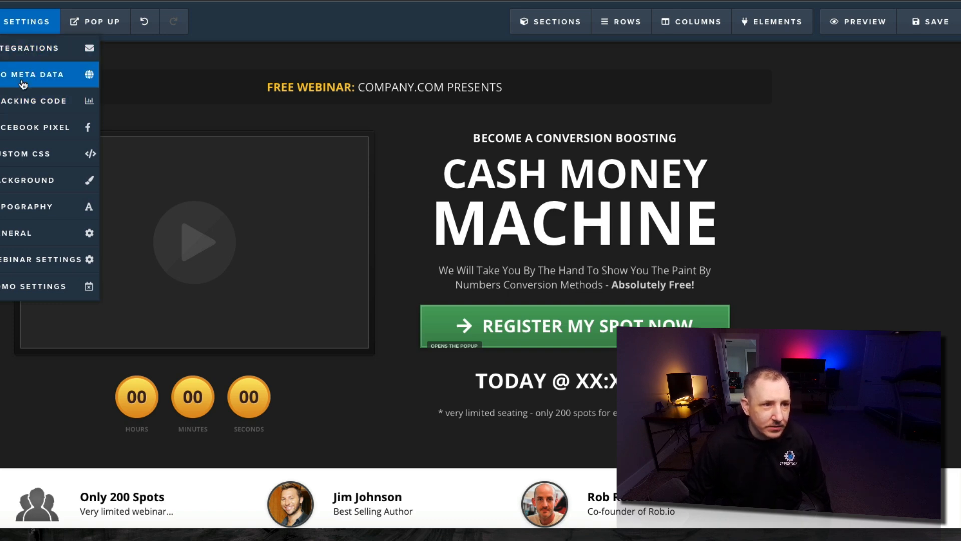
click(28, 50)
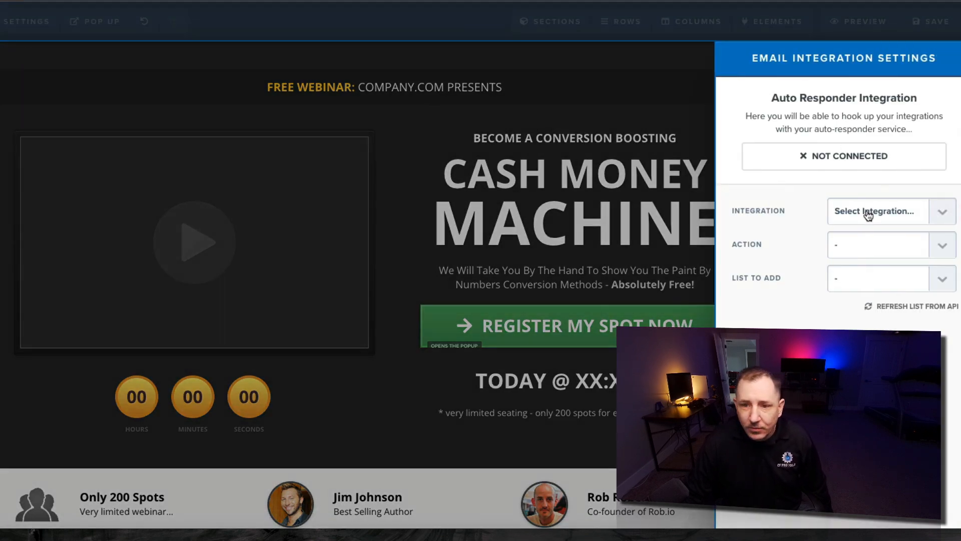
click(863, 206)
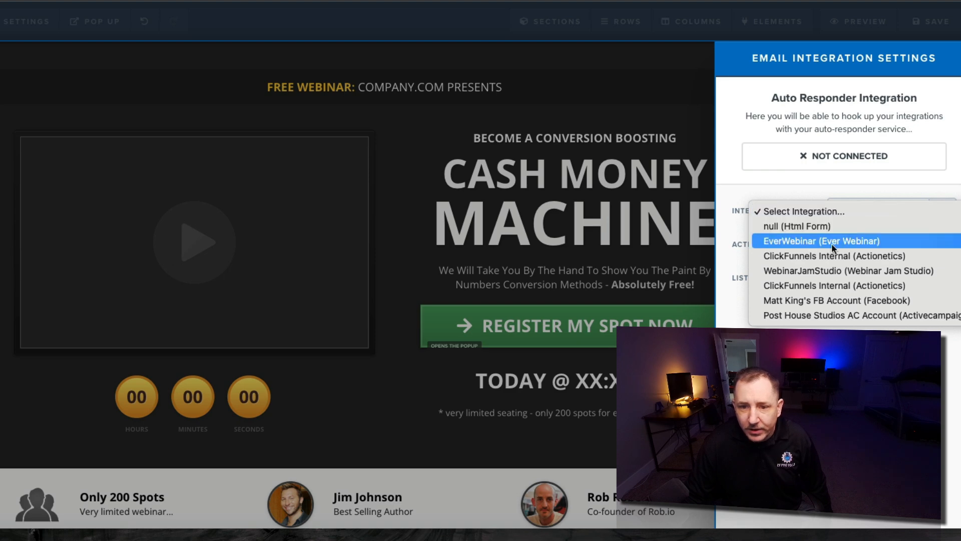
click(882, 240)
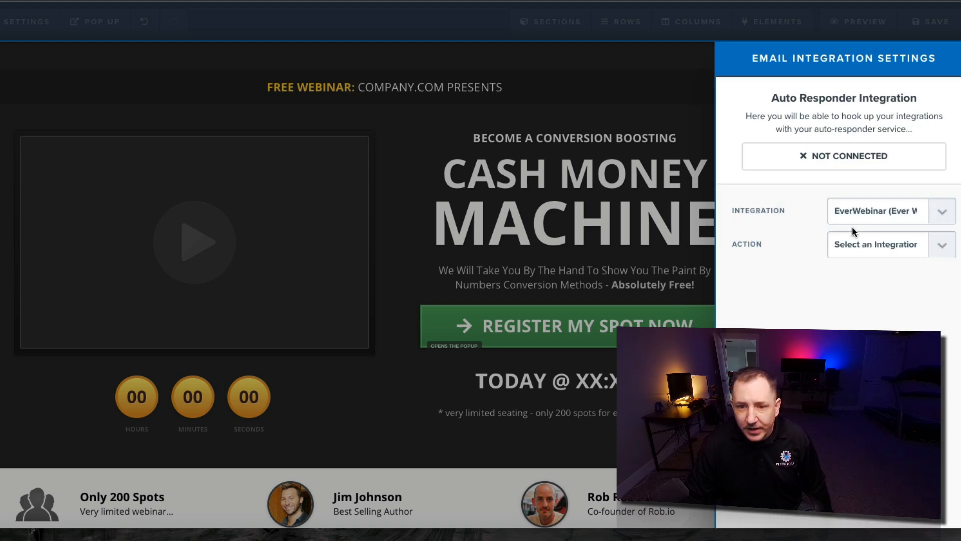
click(880, 247)
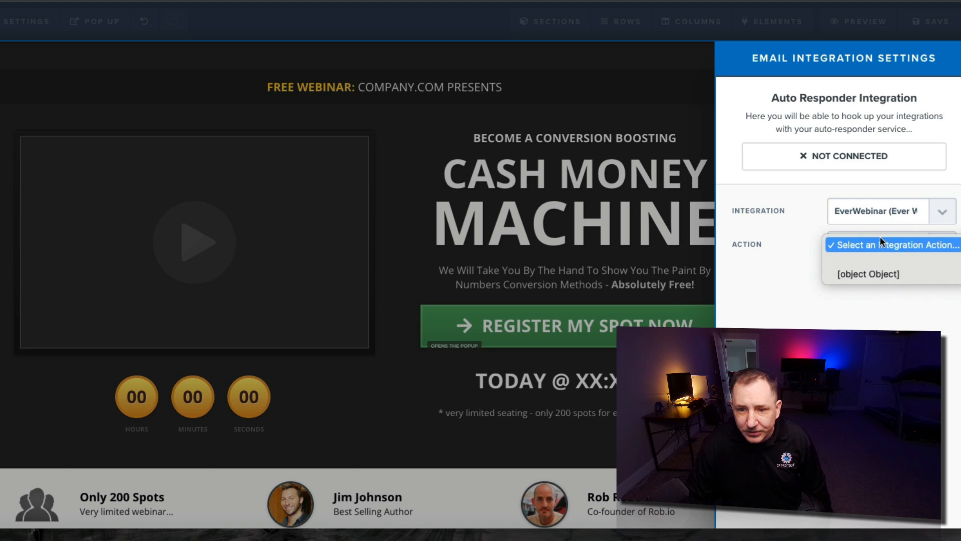
Open EverWebinar's Advanced integration options for the MAD Livestream webinar
click(890, 261)
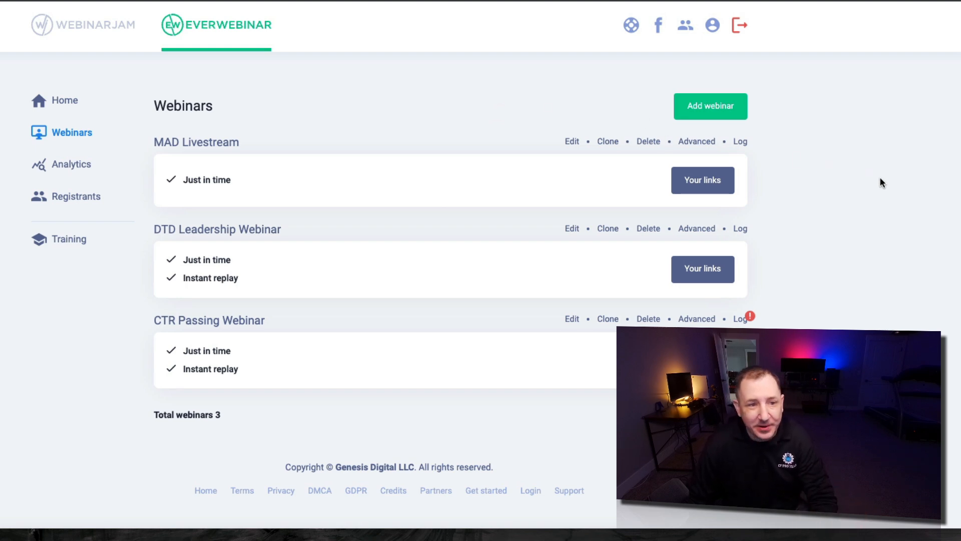
click(694, 143)
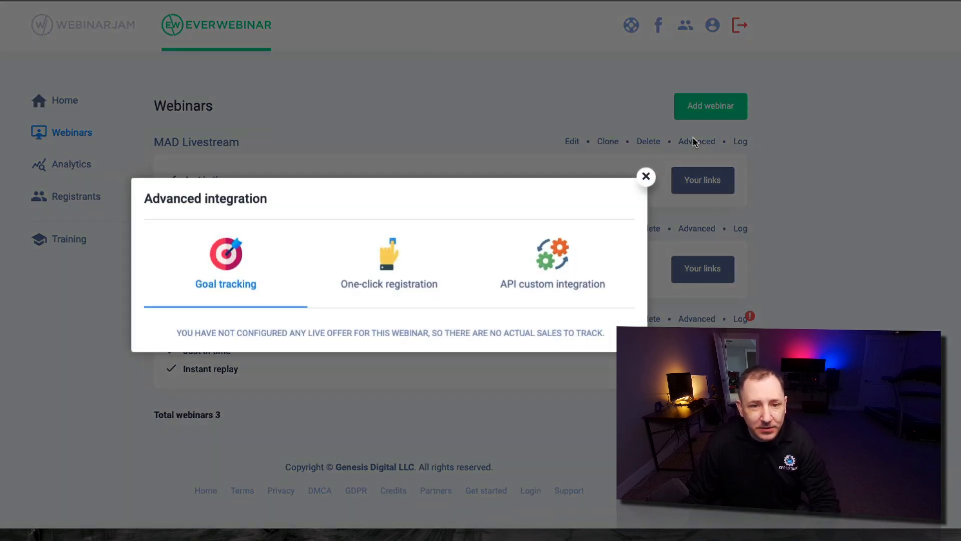
Check the API custom integration details, then add an EverWebinar integration in ClickFunnels
click(552, 260)
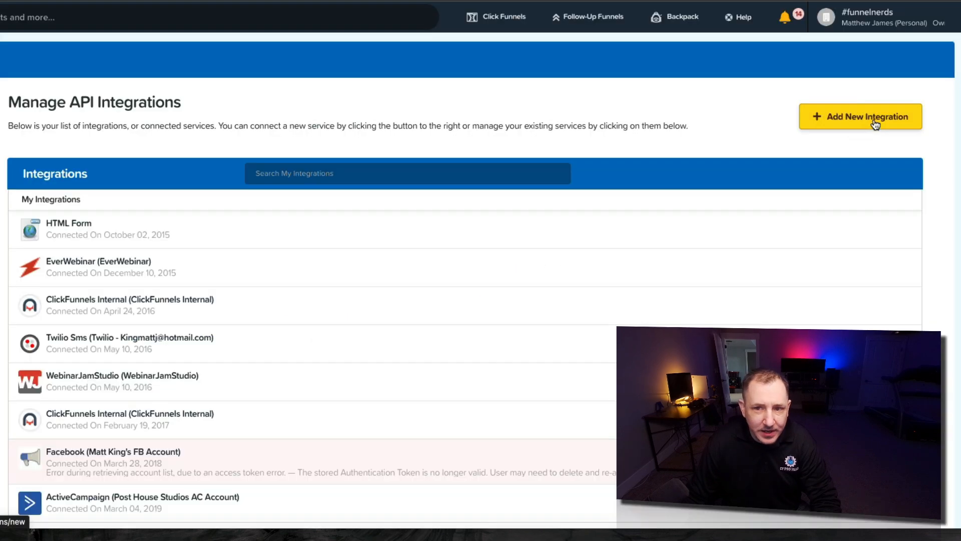
click(874, 123)
text(ever)
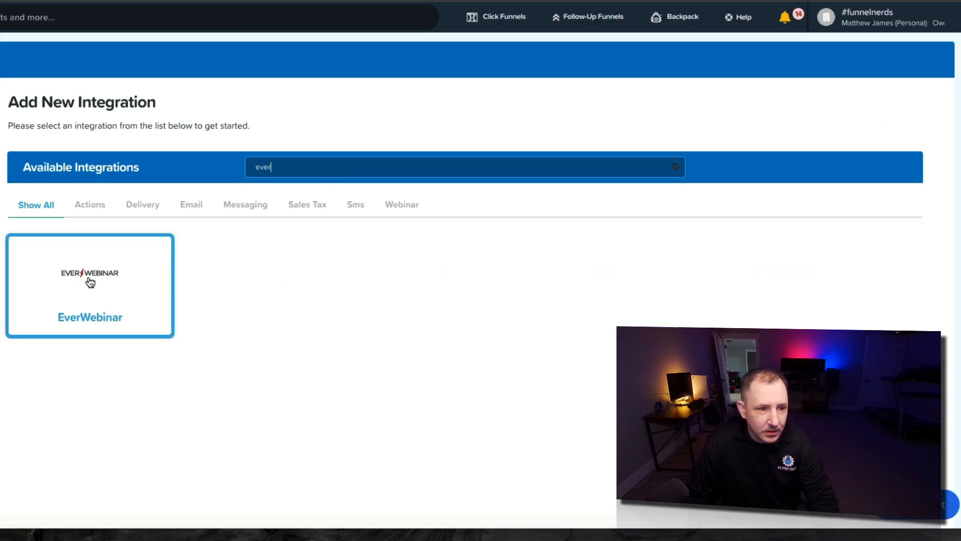
click(90, 283)
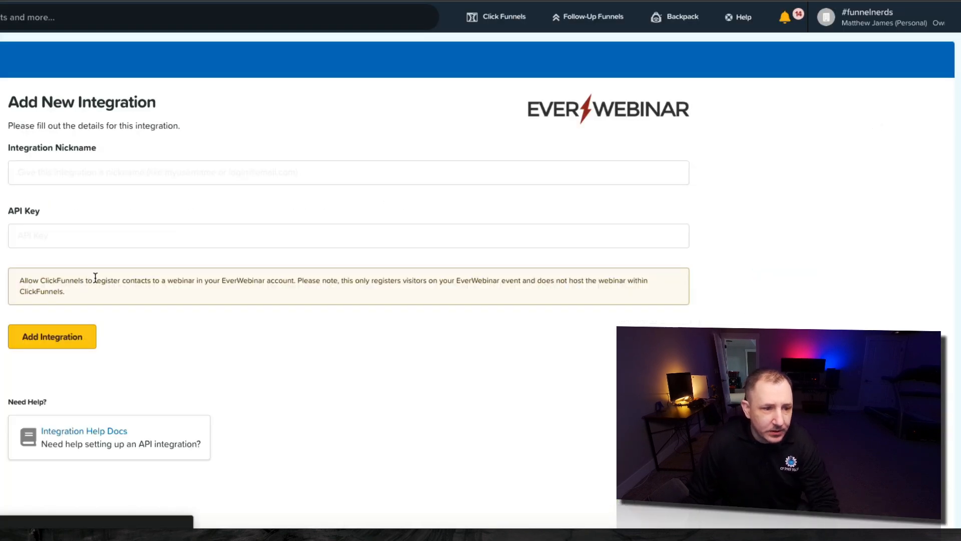
click(59, 336)
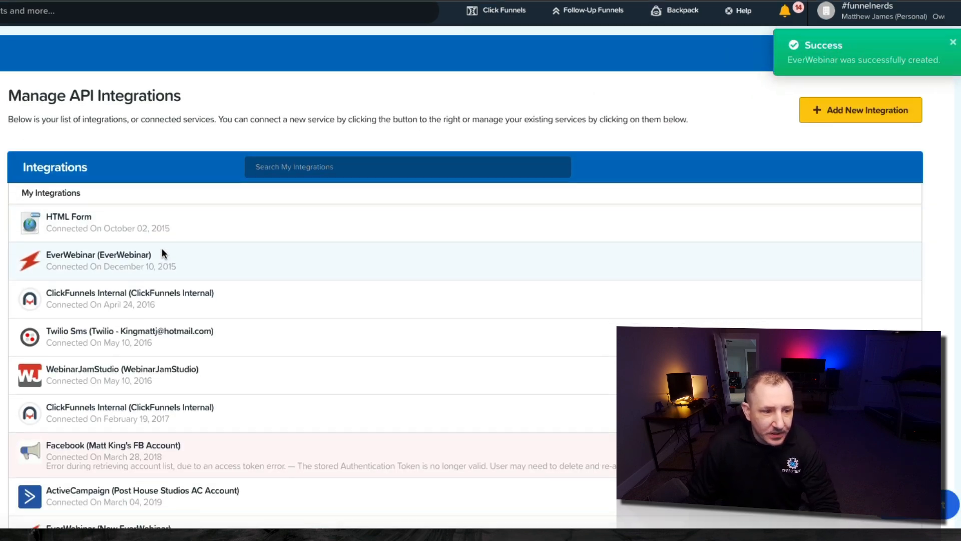
scroll(119, 404, down, 3)
Replace the page integration with New EverWebinar, Register To Webinar Session, MAD Livestream list
click(218, 398)
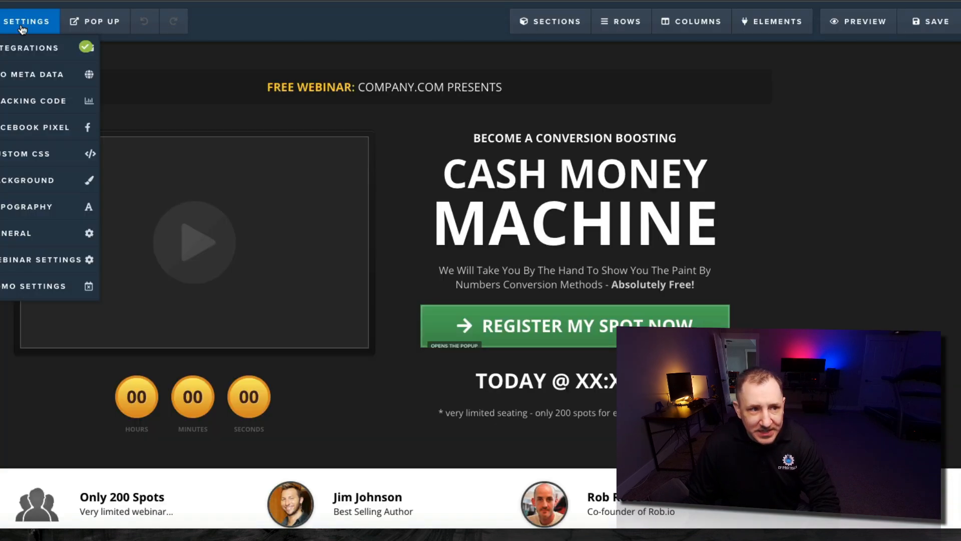
click(23, 50)
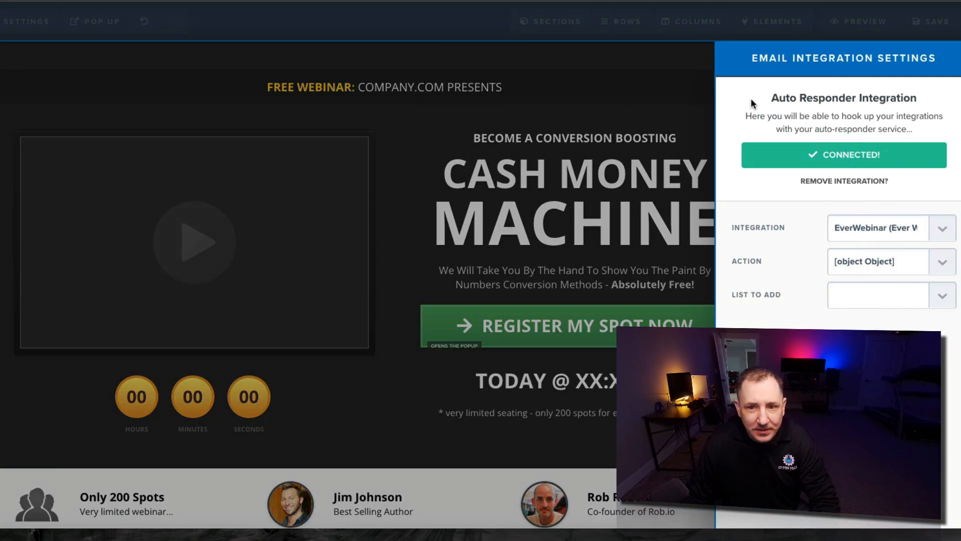
click(852, 186)
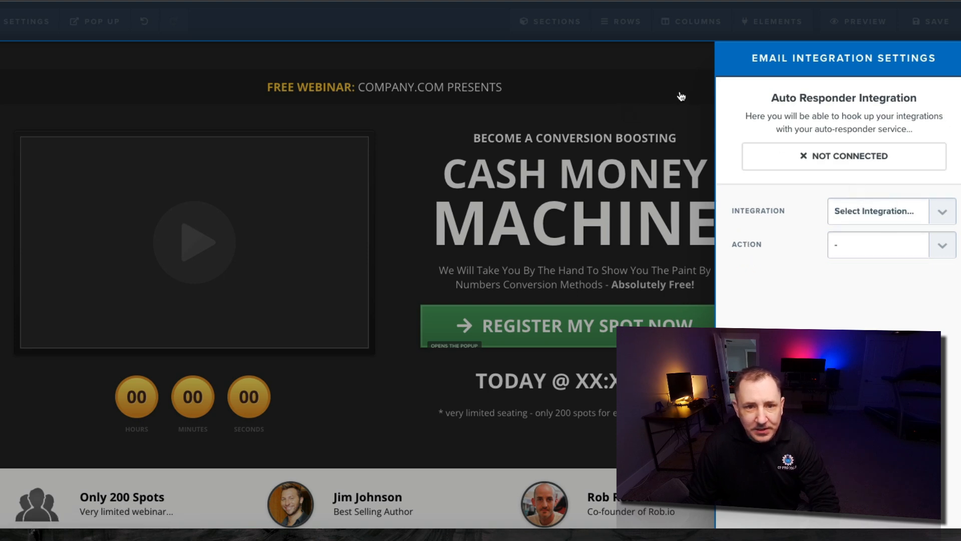
click(854, 208)
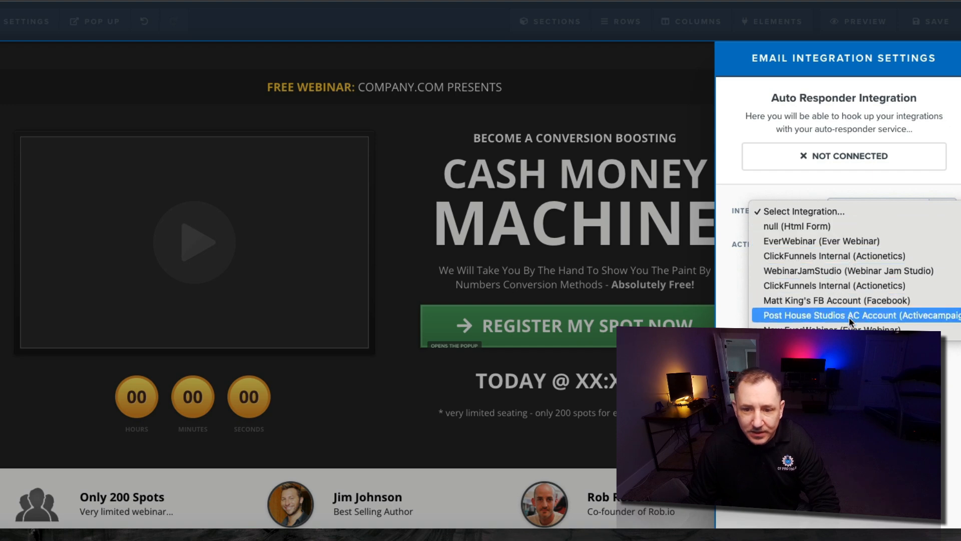
click(871, 329)
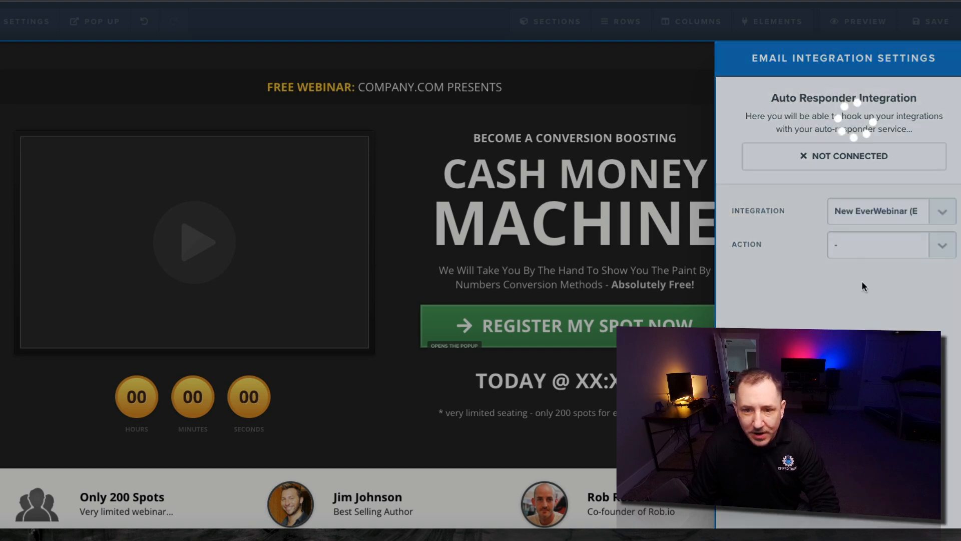
click(879, 247)
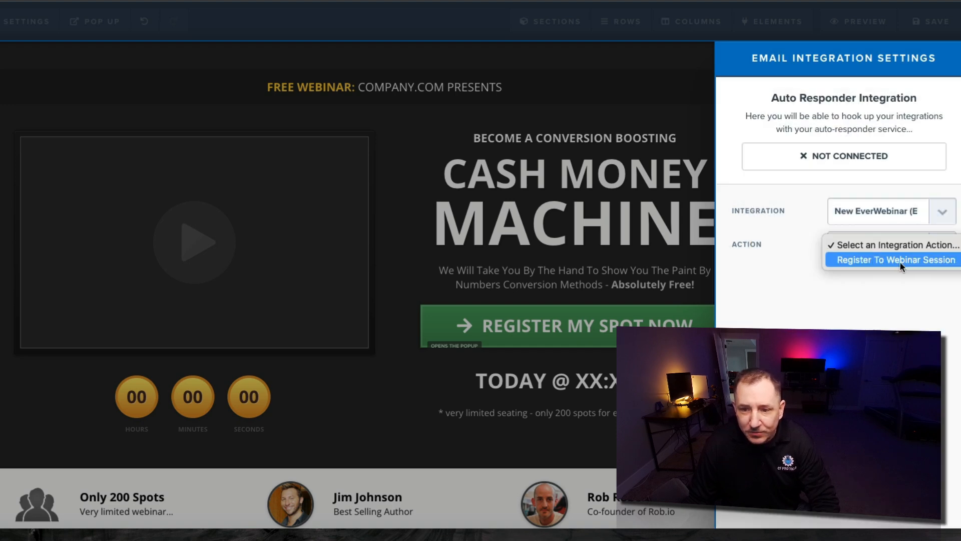
click(889, 260)
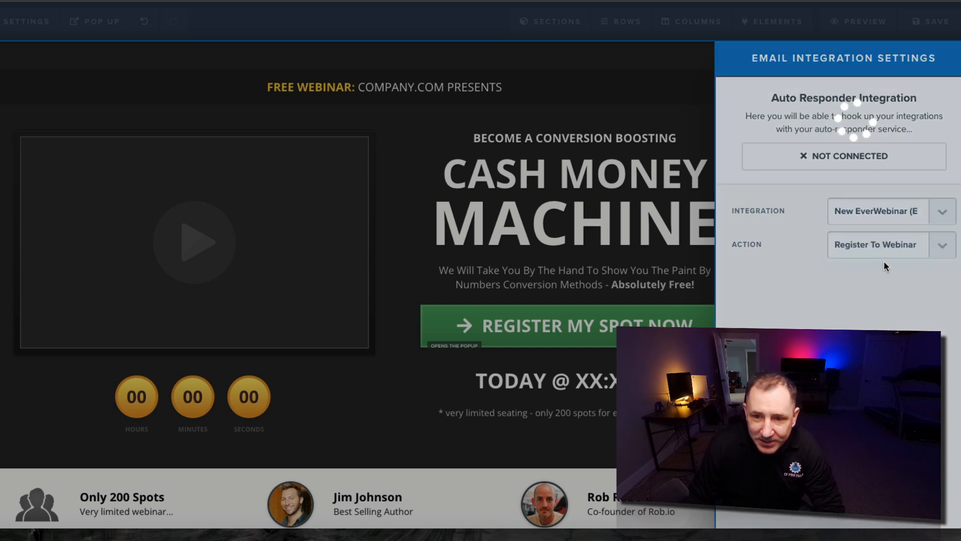
click(857, 278)
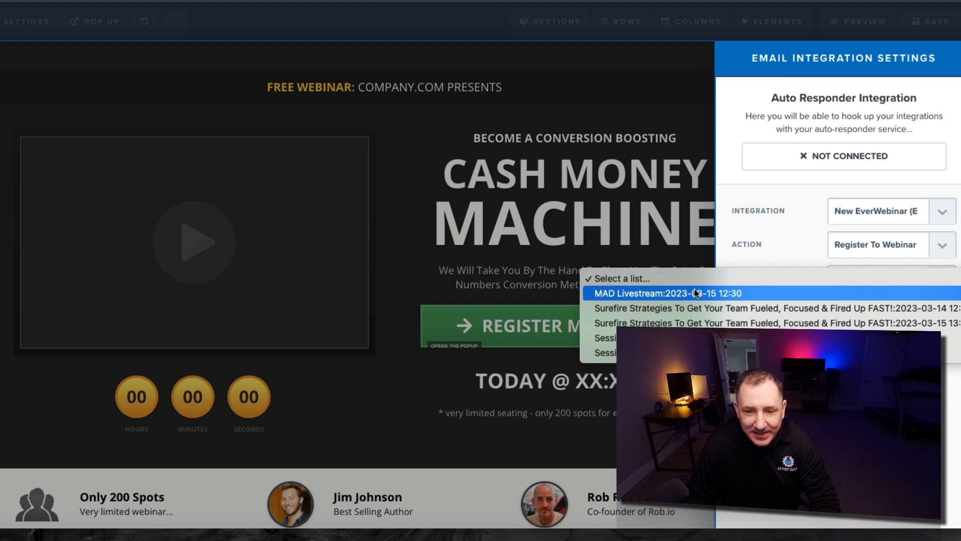
click(561, 231)
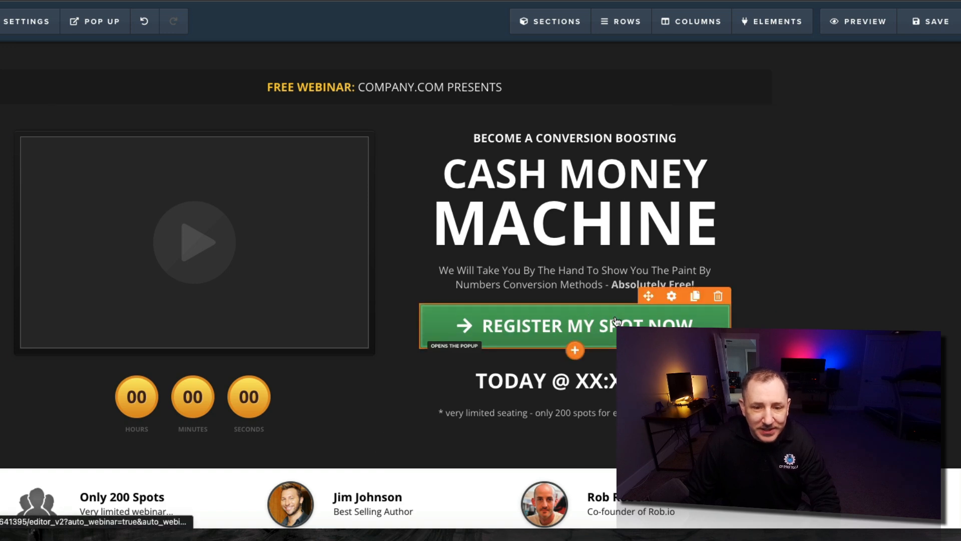
Delete the date and webinar time dropdowns from the Register Your Spot Now popup form
click(581, 317)
click(663, 195)
mouse_move(103, 20)
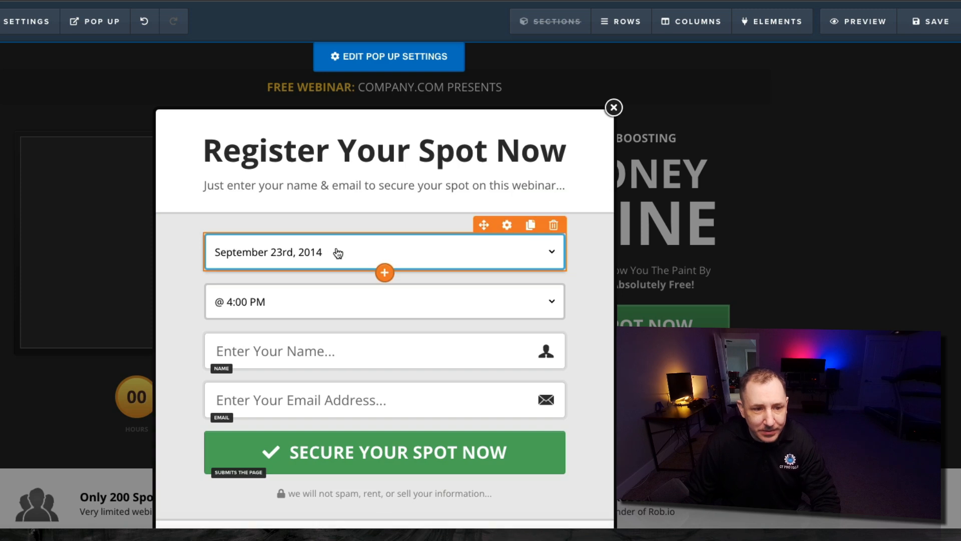
mouse_move(492, 290)
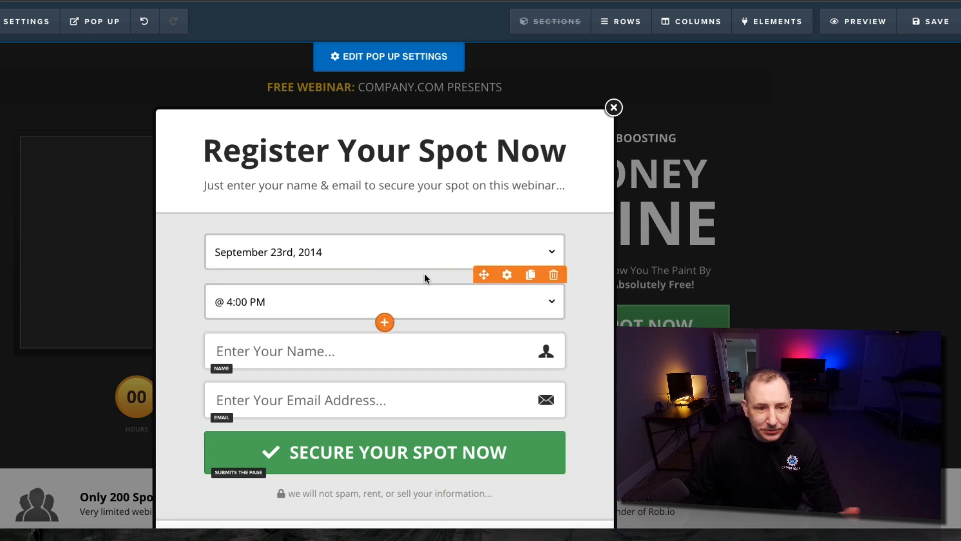
mouse_move(537, 251)
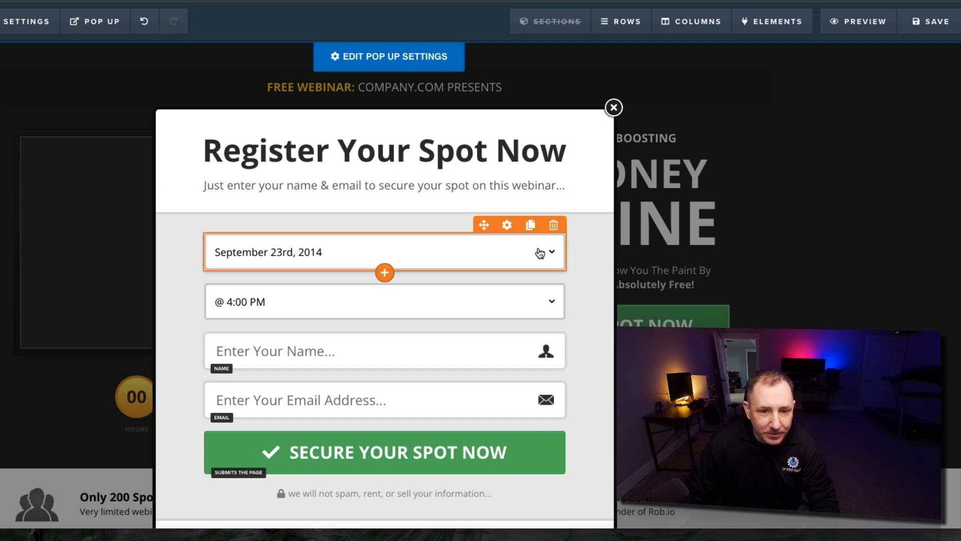
click(554, 225)
click(500, 42)
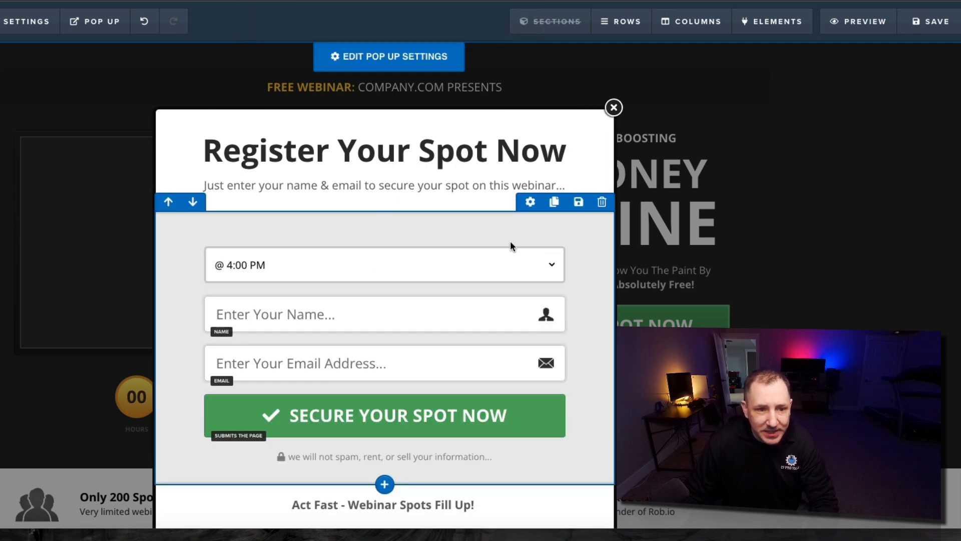
click(559, 238)
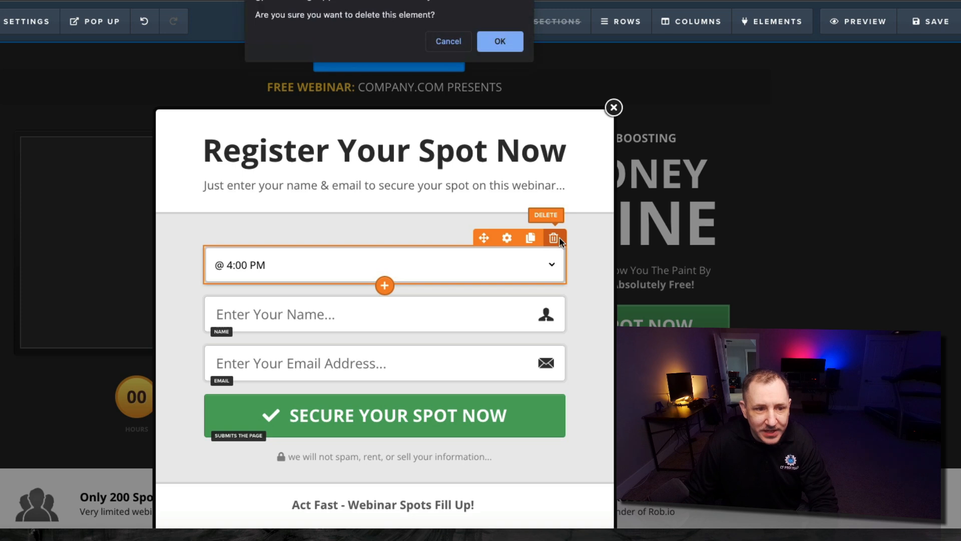
click(499, 44)
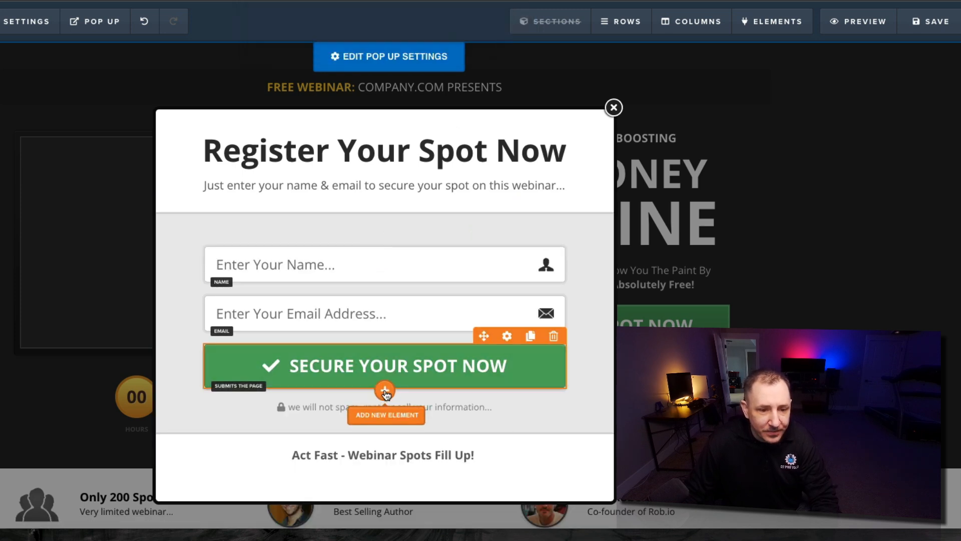
click(383, 389)
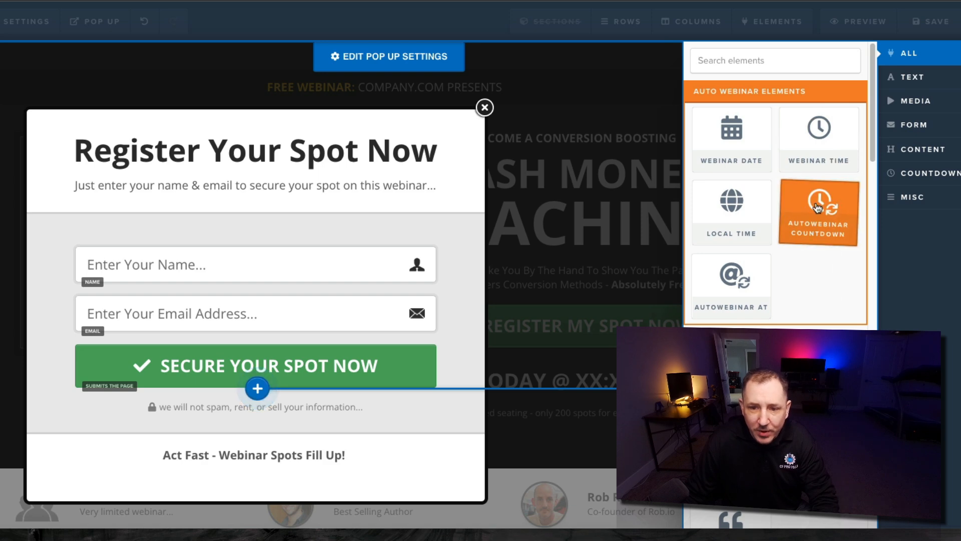
Insert an Autowebinar Countdown under the popup's submit button using the green circle theme
click(858, 211)
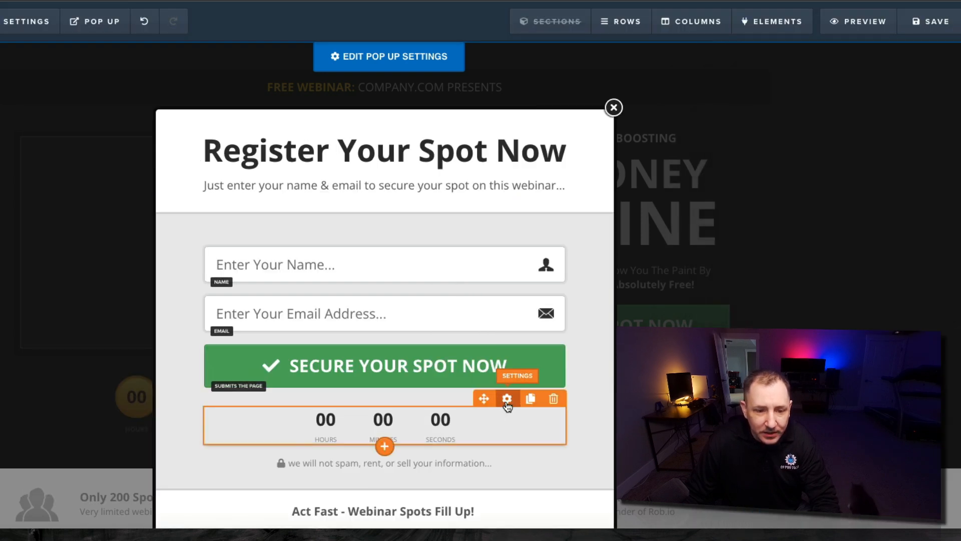
click(503, 405)
click(851, 89)
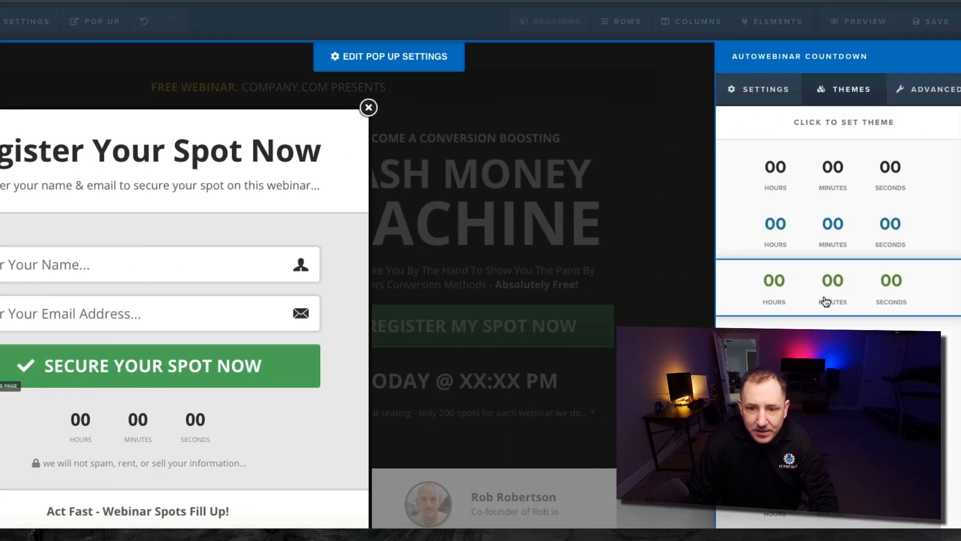
scroll(831, 308, down, 1)
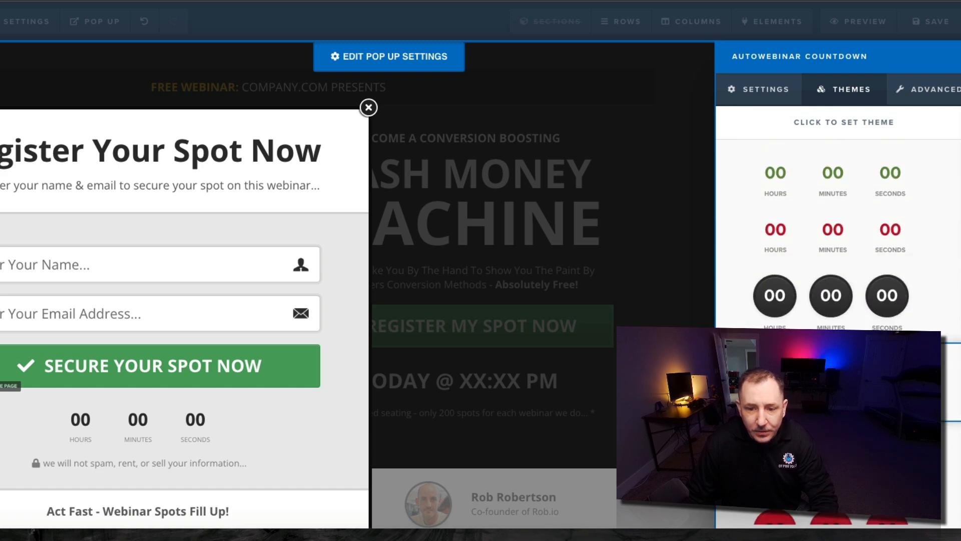
click(831, 449)
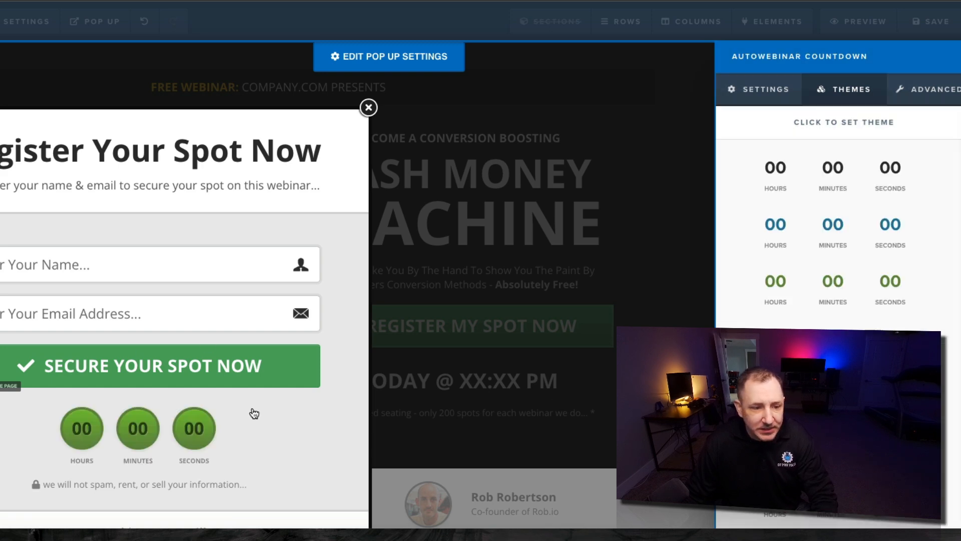
click(283, 433)
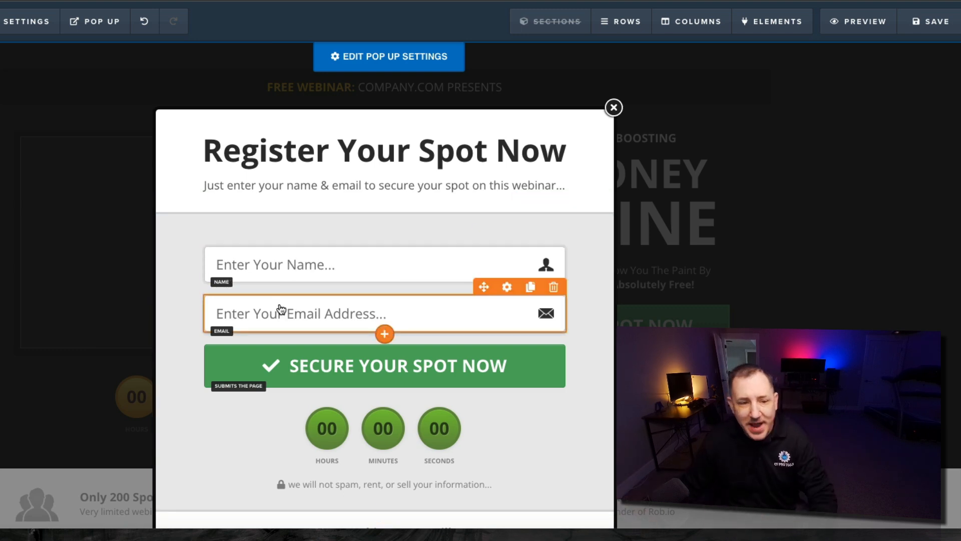
click(614, 107)
Save and preview the page, then register through the popup with a sample name and email
click(930, 21)
click(869, 33)
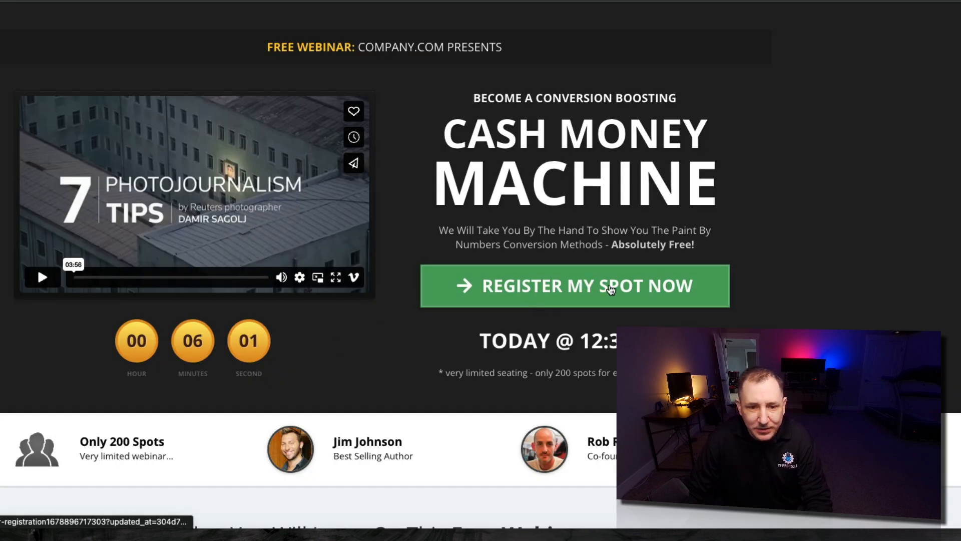
click(607, 288)
click(369, 221)
text(Bob)
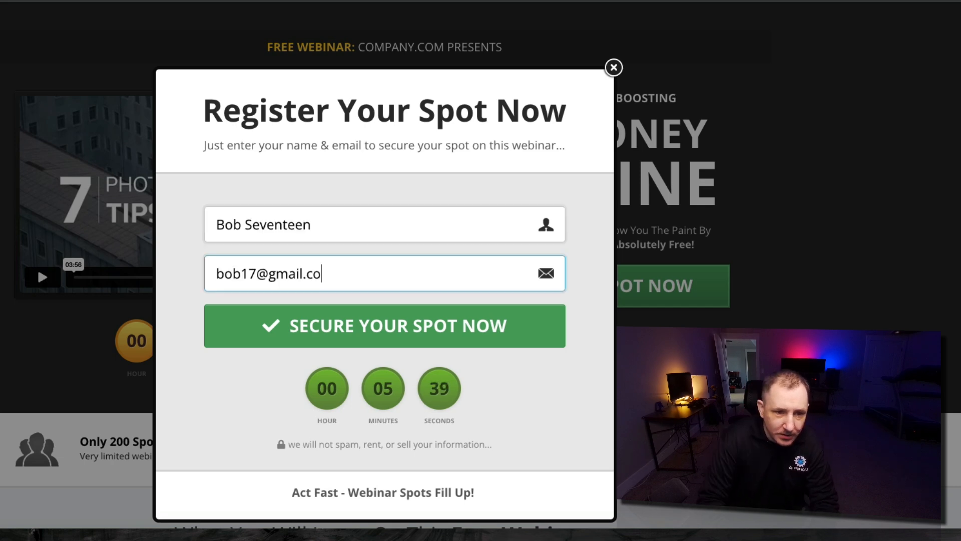
text(mail.com)
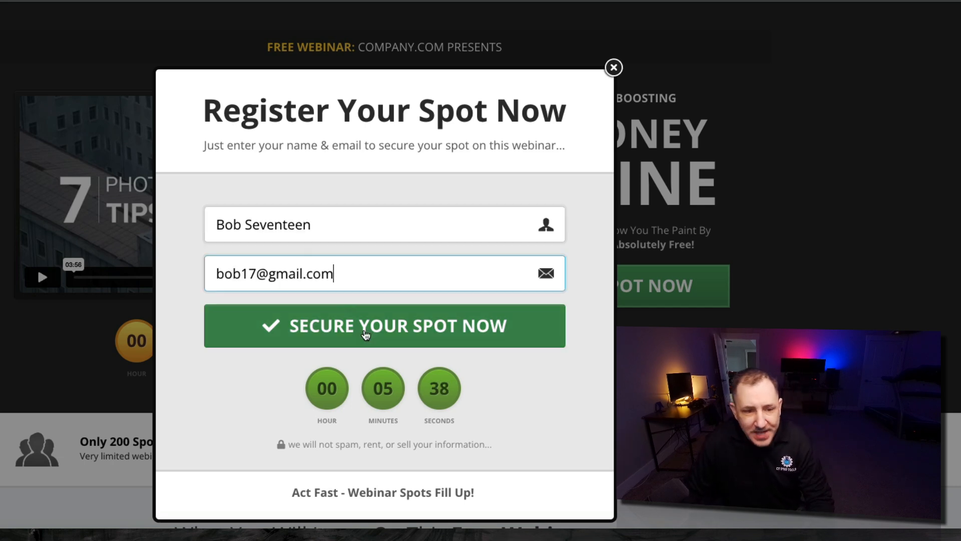
click(369, 331)
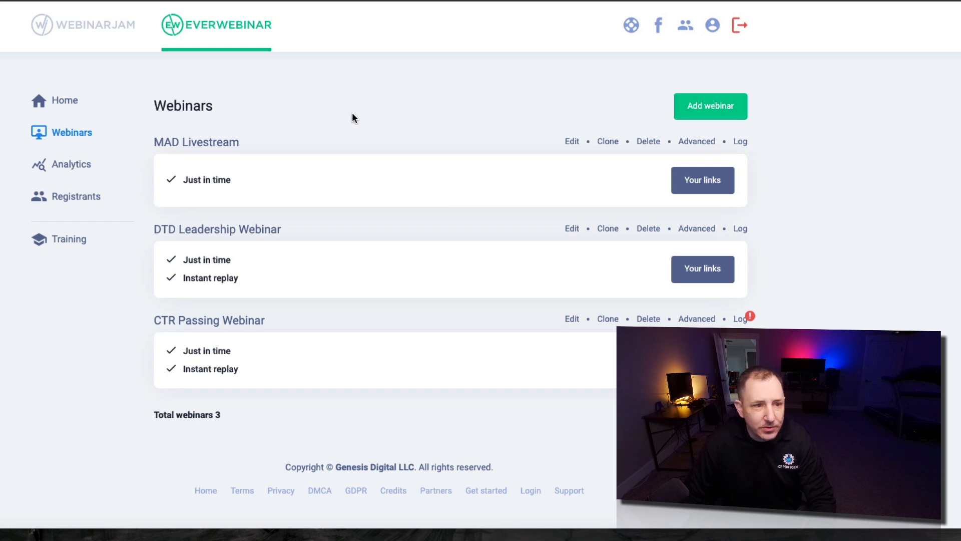
Filter EverWebinar registrants to MAD Livestream, All sessions, All time, and review the results
click(81, 200)
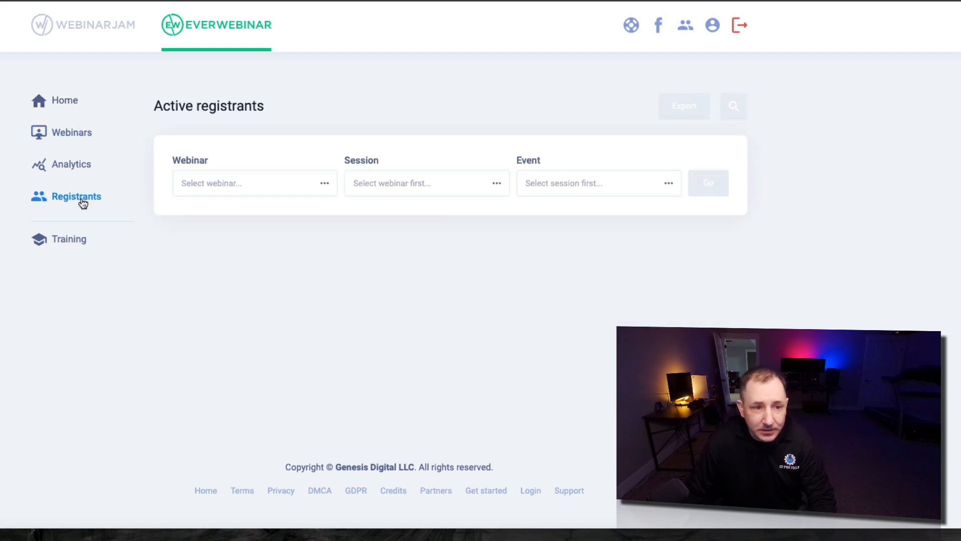
click(236, 187)
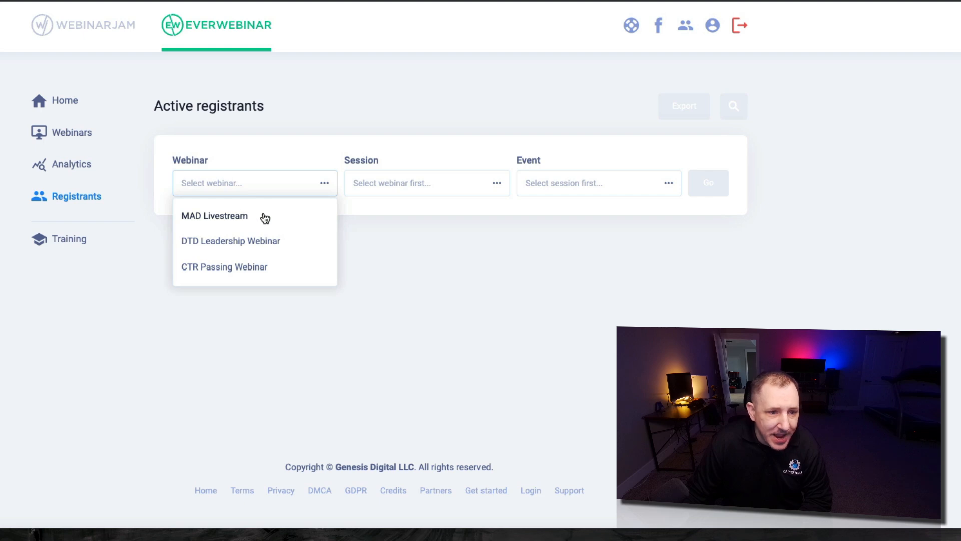
click(265, 217)
click(392, 182)
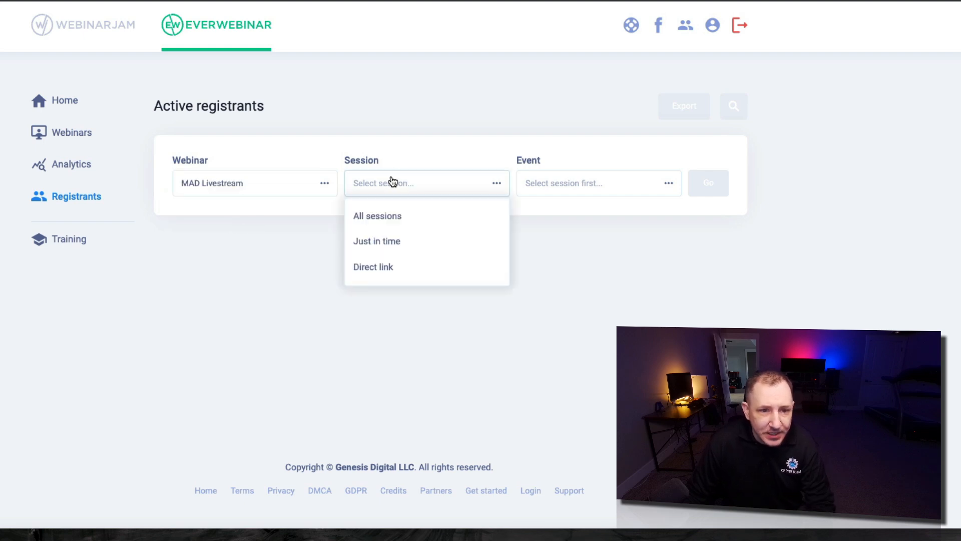
click(416, 215)
click(621, 182)
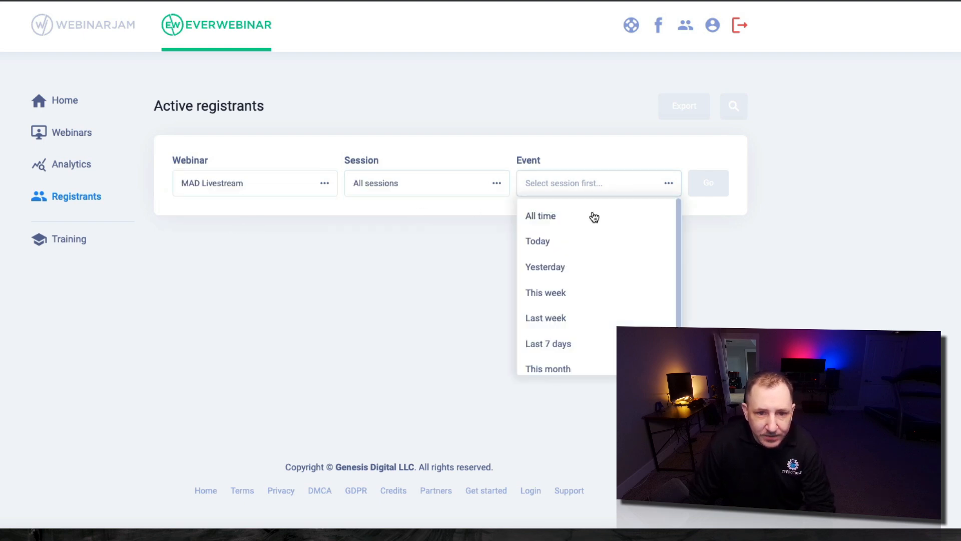
click(548, 218)
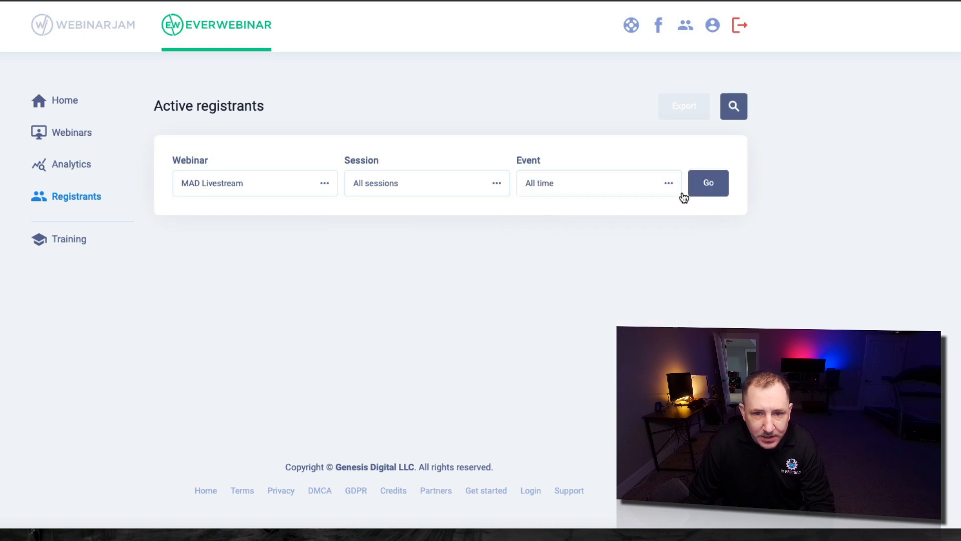
click(708, 184)
scroll(422, 220, down, 1)
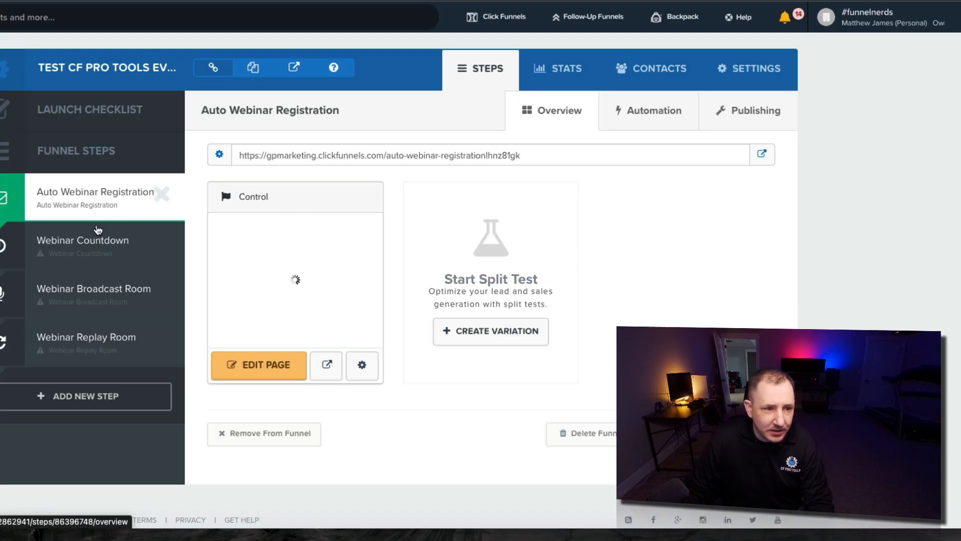
Search for the test registrant's contact by name, open its profile, then view the step's Automation tab
click(274, 24)
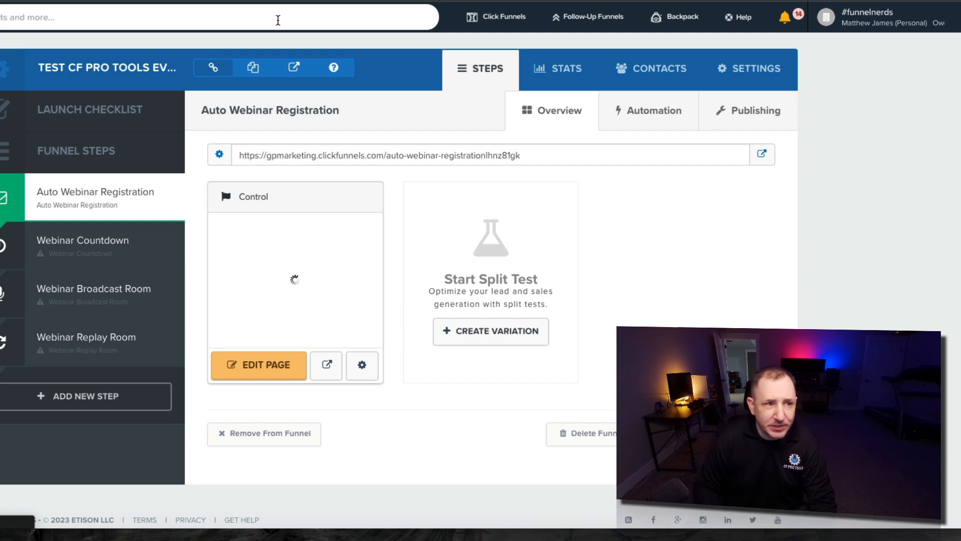
text(bob se)
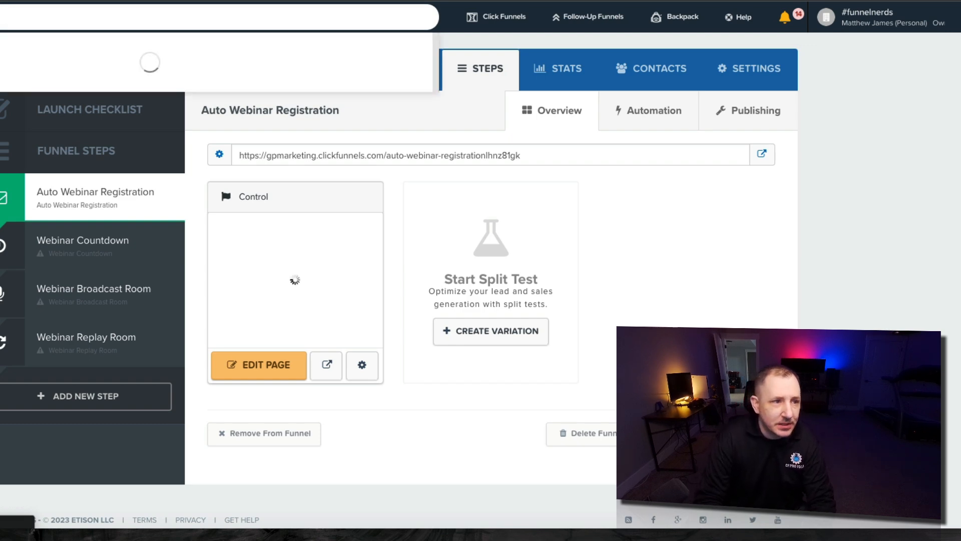
text(venteen)
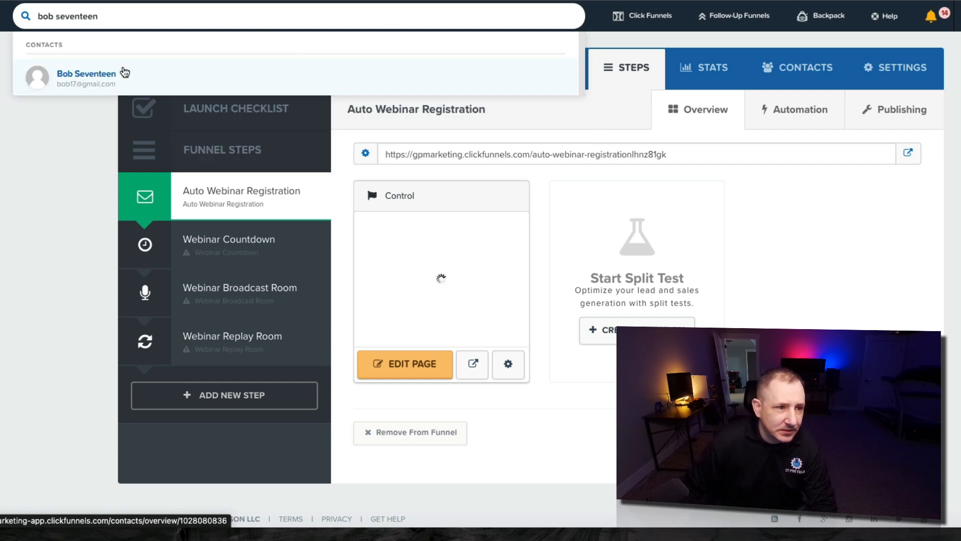
drag(95, 89, 344, 62)
click(328, 76)
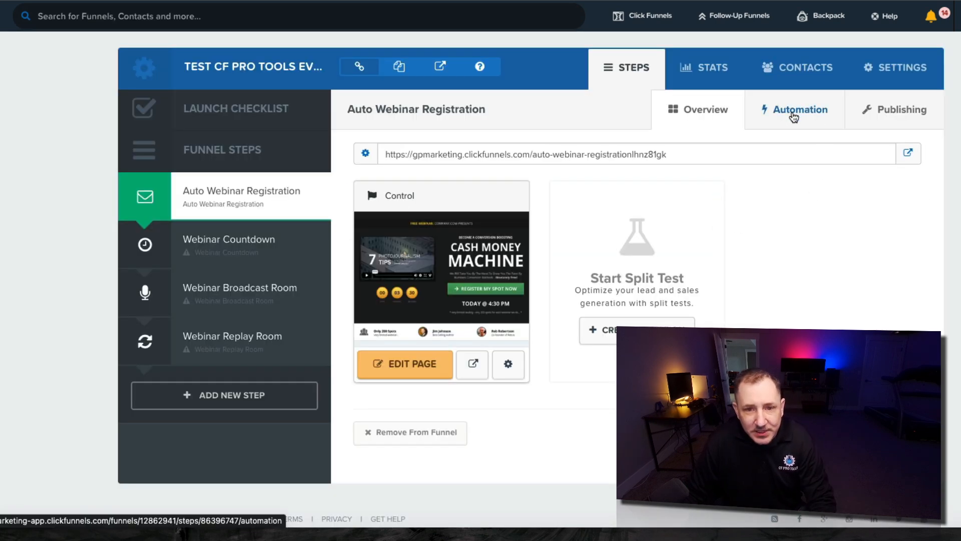
click(794, 117)
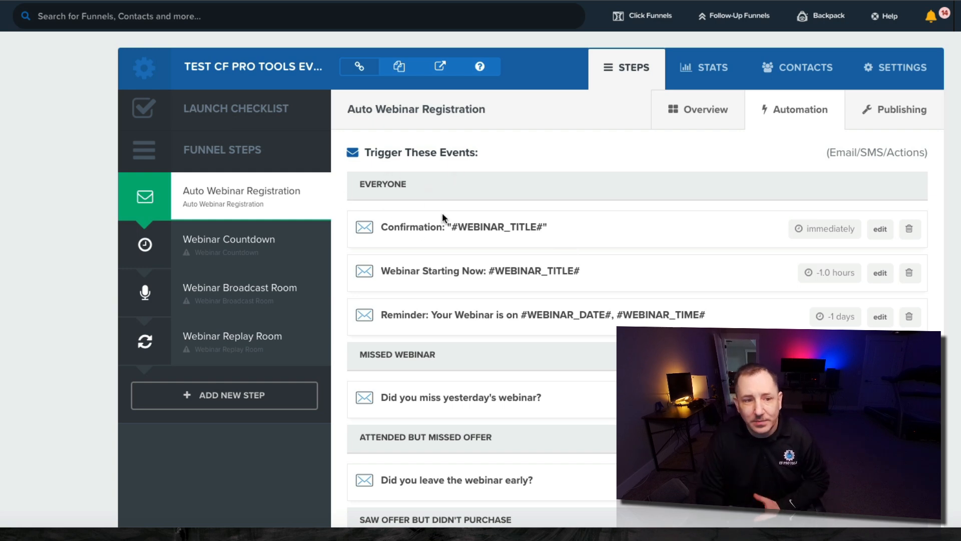
scroll(457, 278, down, 1)
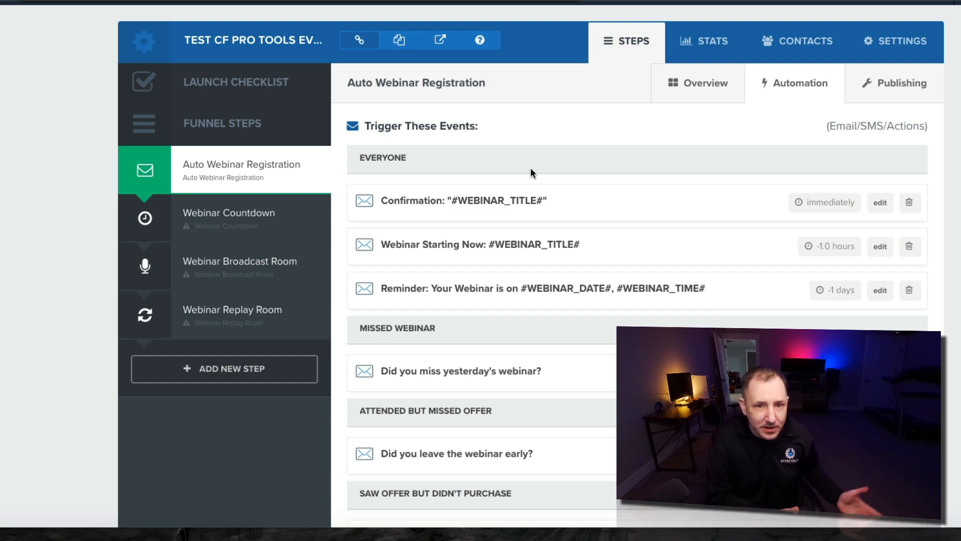
scroll(533, 170, down, 1)
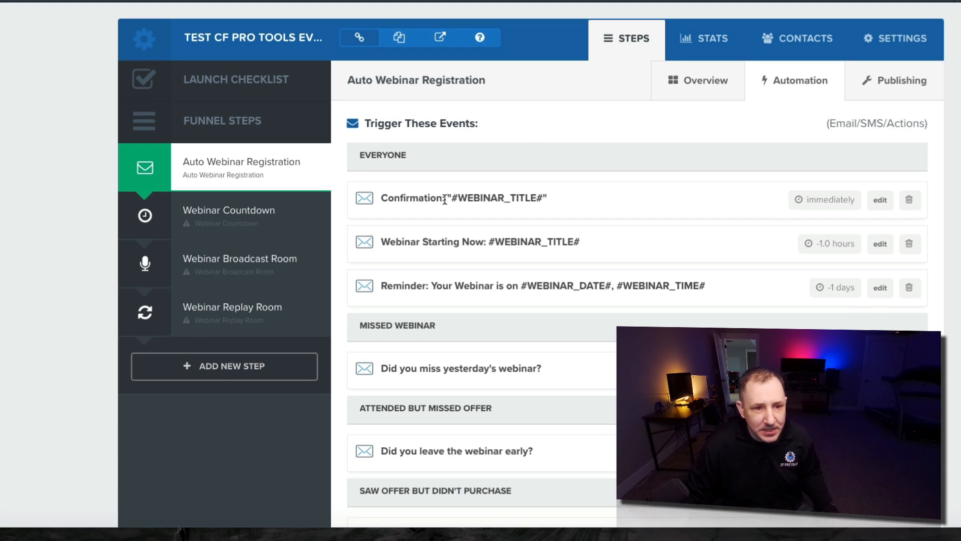
drag(379, 199, 547, 196)
scroll(612, 244, up, 1)
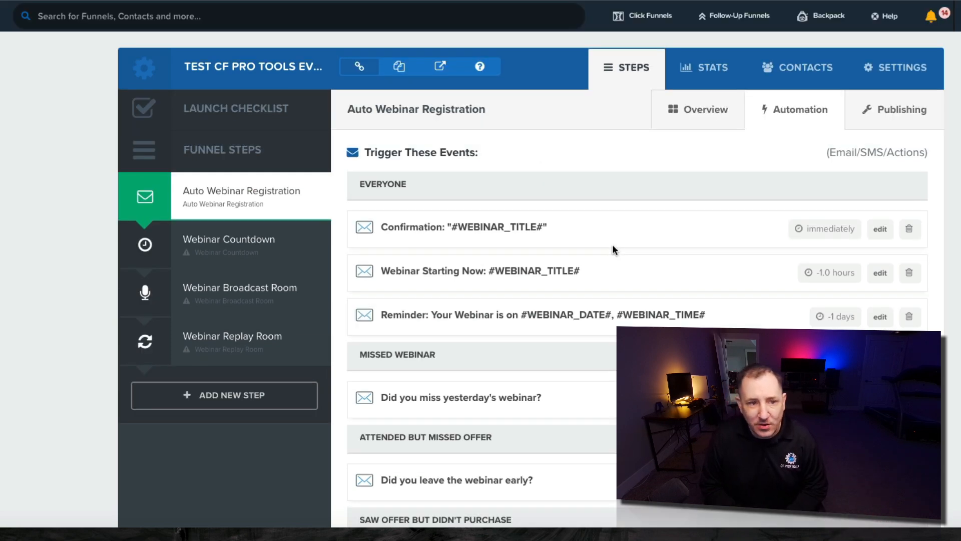